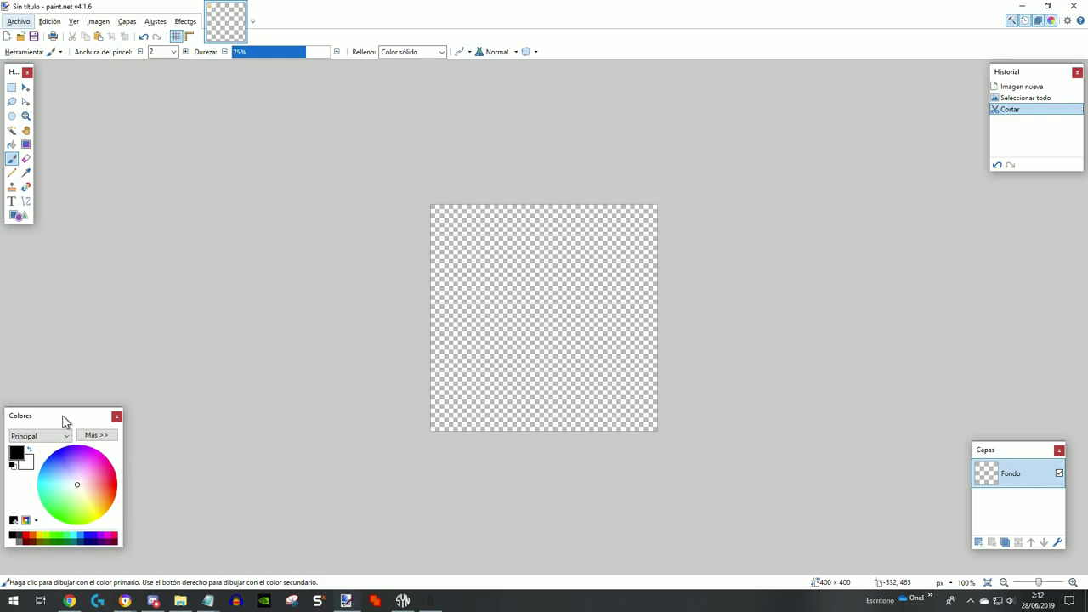
Move the Colores panel slightly higher and switch to the Roblox page in Chrome
drag(66, 419, 73, 415)
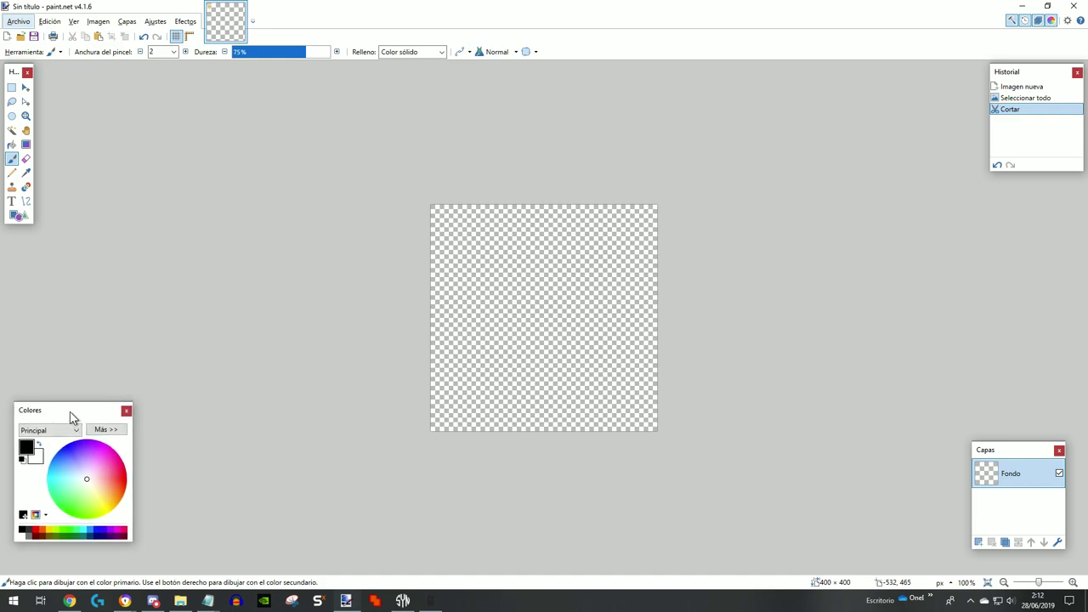
click(67, 601)
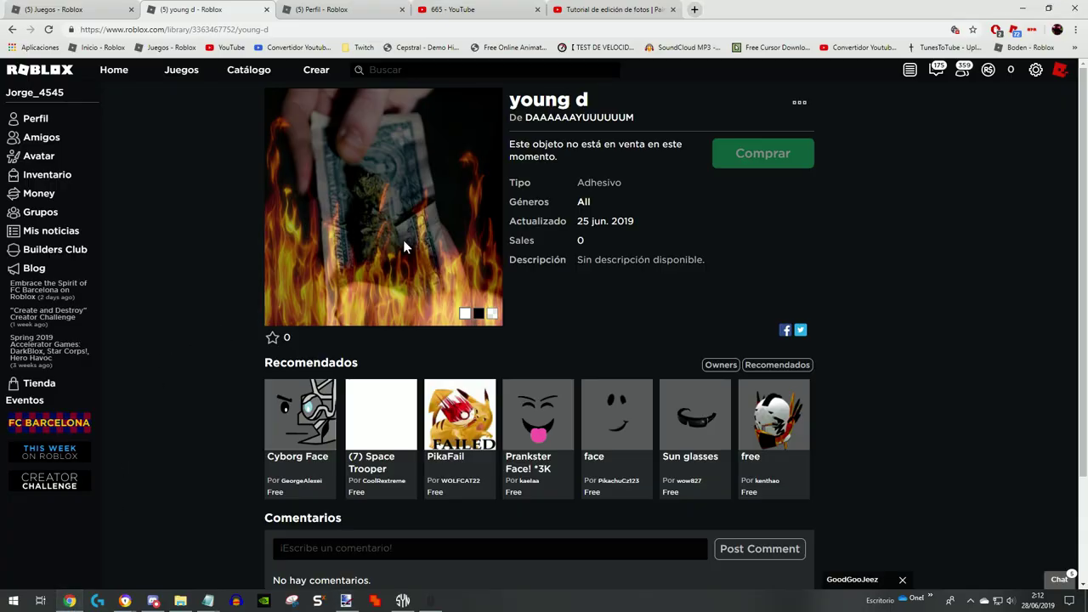
Briefly drag the young d item image, then open a new Google tab
drag(371, 238, 373, 244)
click(695, 8)
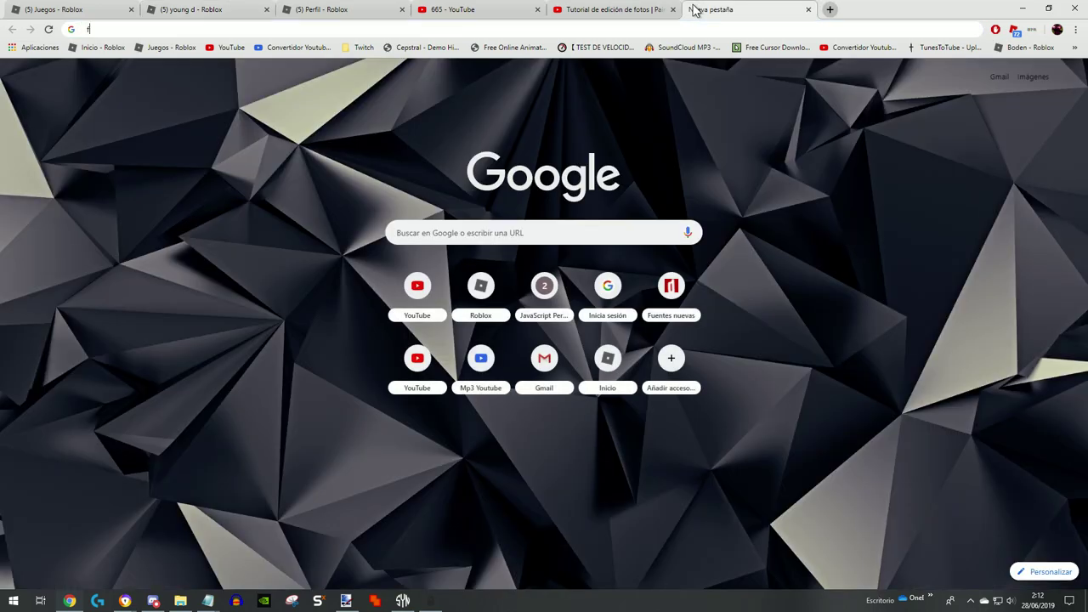
text(fire aff)
Search Google for 'fire effect' and show only image results
key(BackSpace)
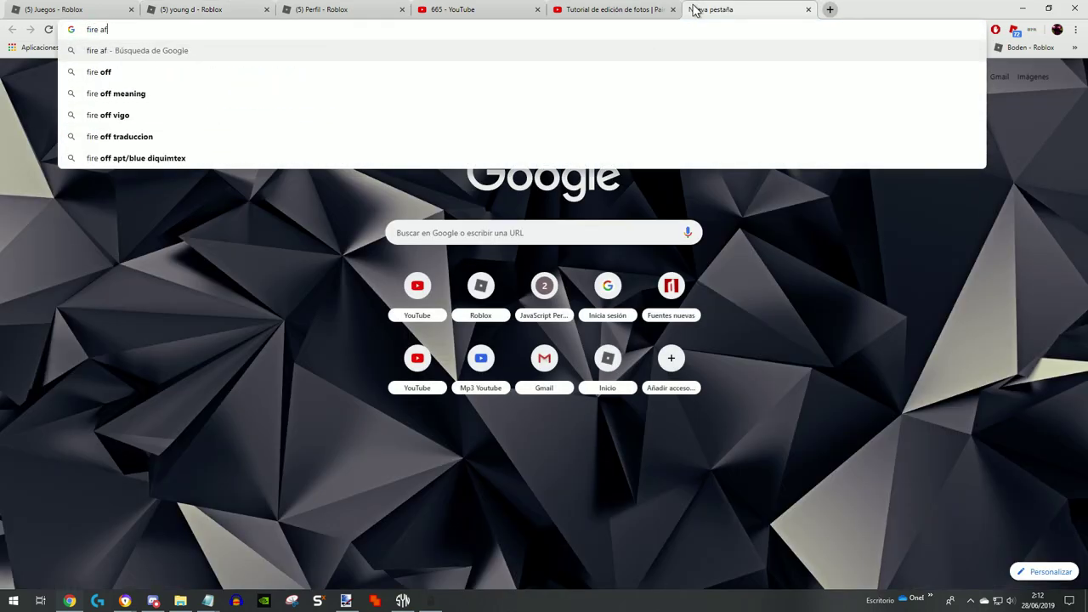
key(BackSpace)
key(BackSpace)
text(effect)
key(BackSpace)
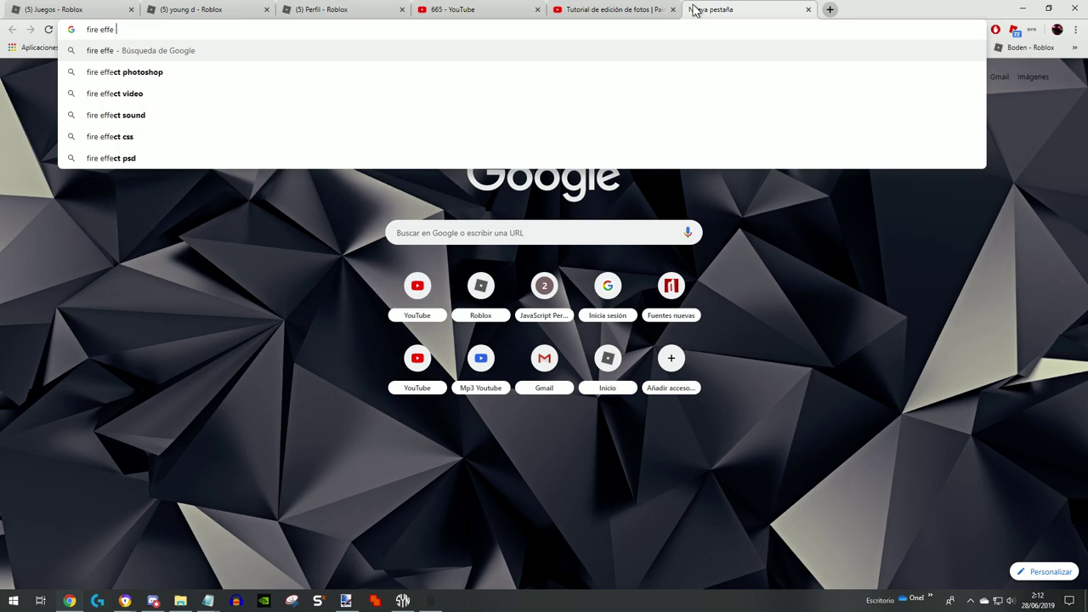
text(t)
key(Return)
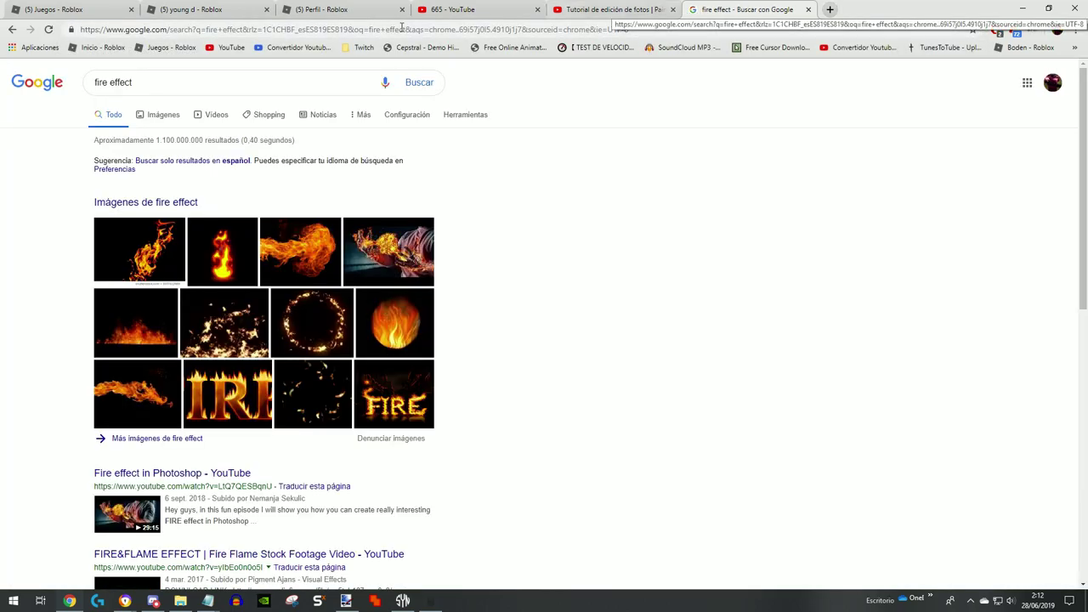
click(163, 115)
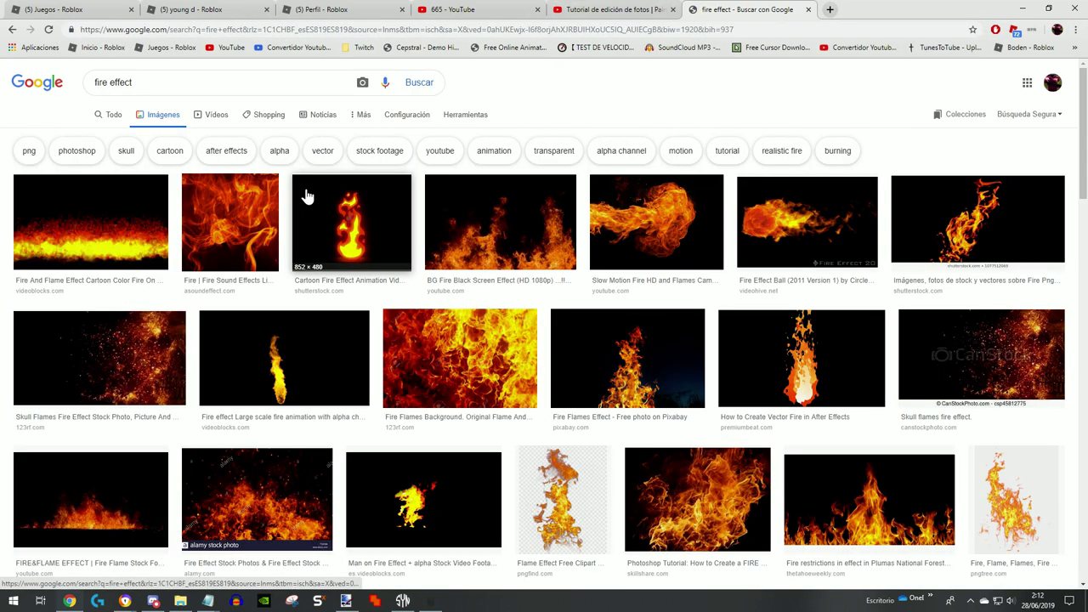
scroll(246, 230, down, 5)
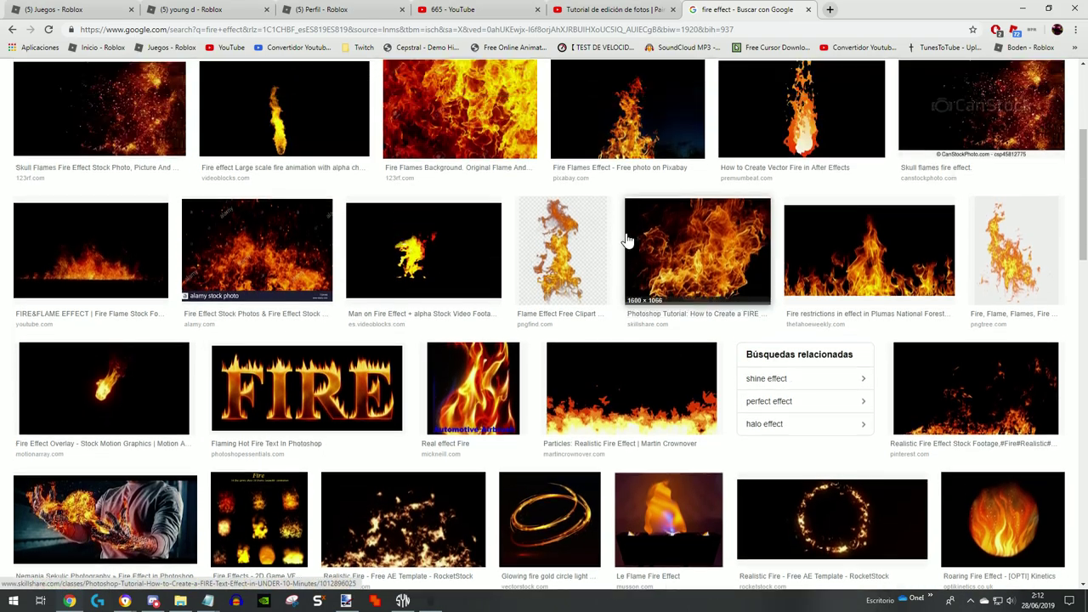
scroll(417, 274, up, 4)
scroll(392, 267, down, 3)
scroll(392, 272, down, 5)
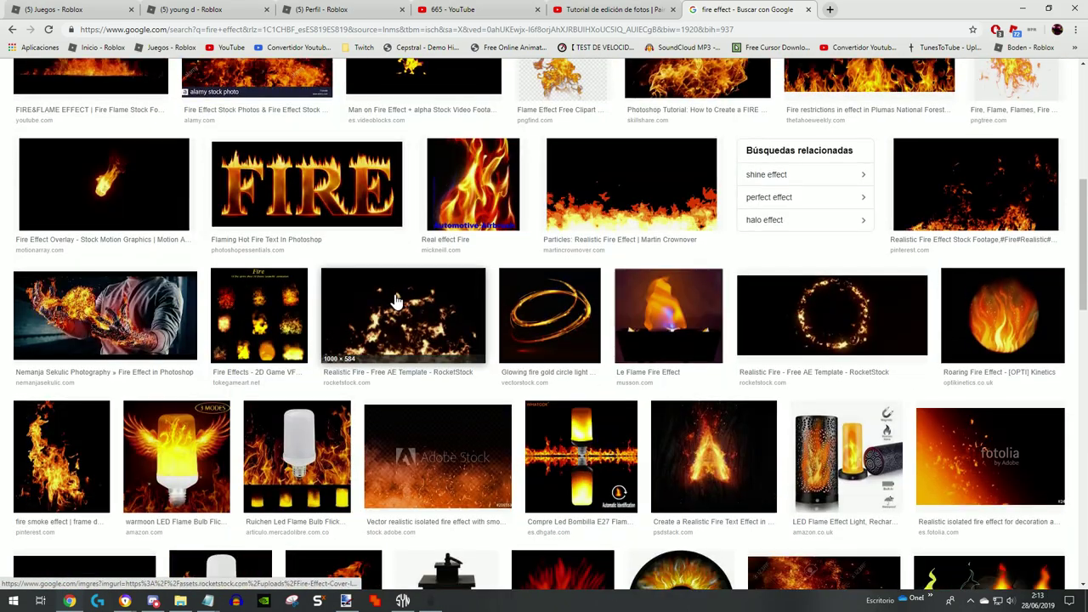
scroll(382, 281, down, 4)
scroll(378, 284, up, 5)
scroll(221, 153, up, 5)
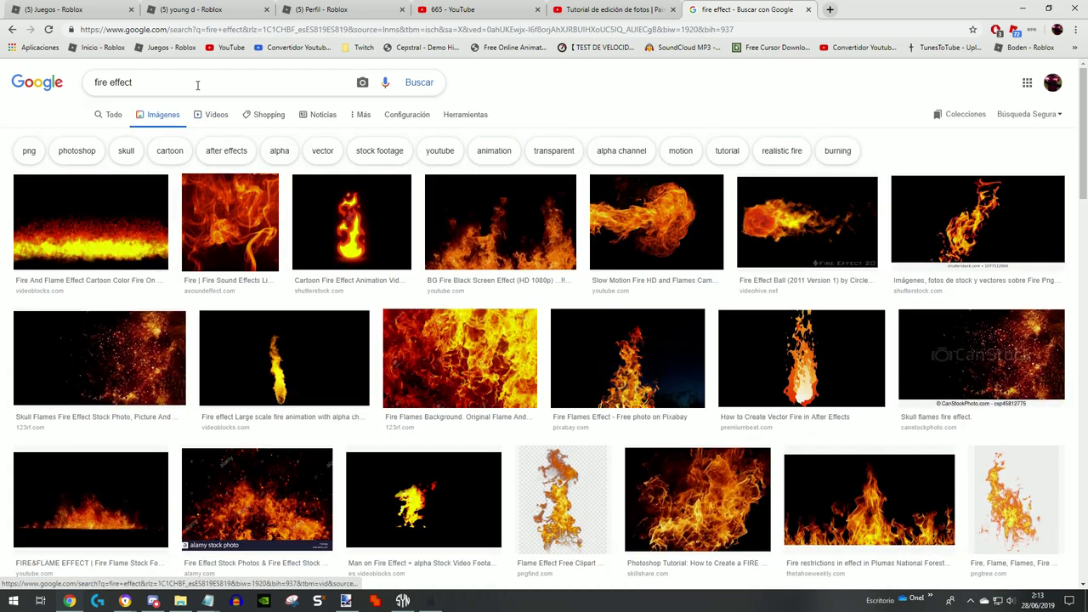
Replace the image search with the 'efecto de fuego' suggestion
click(195, 82)
text(efe)
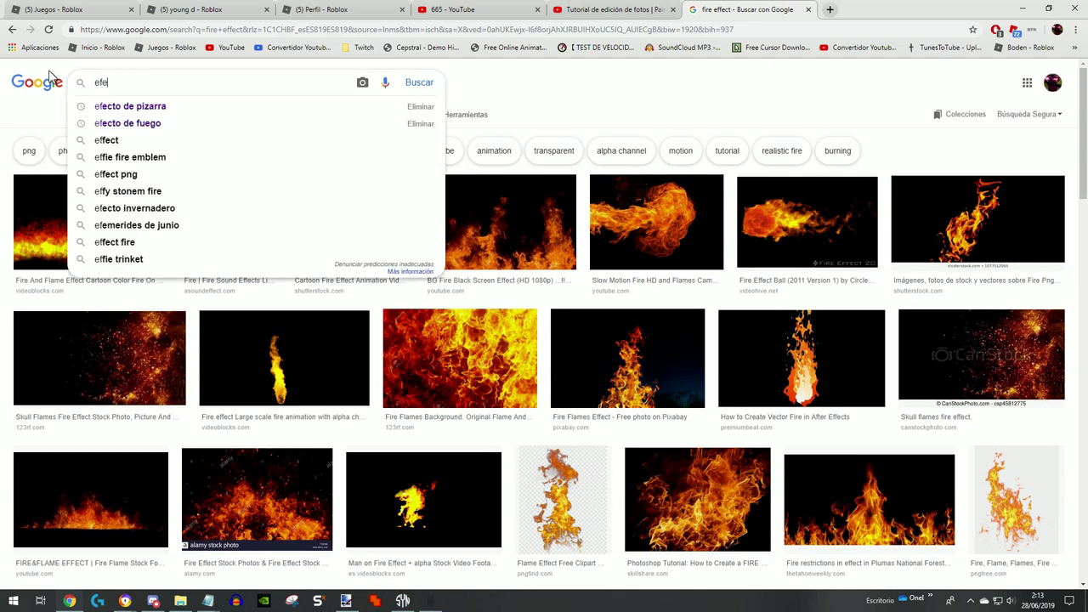
text(cto)
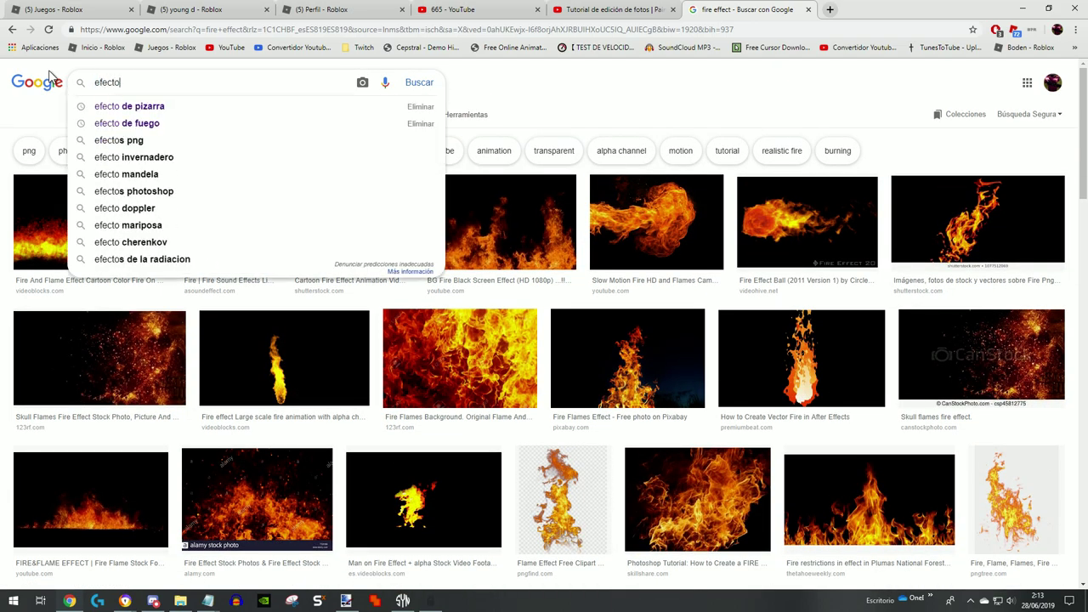
key(Down)
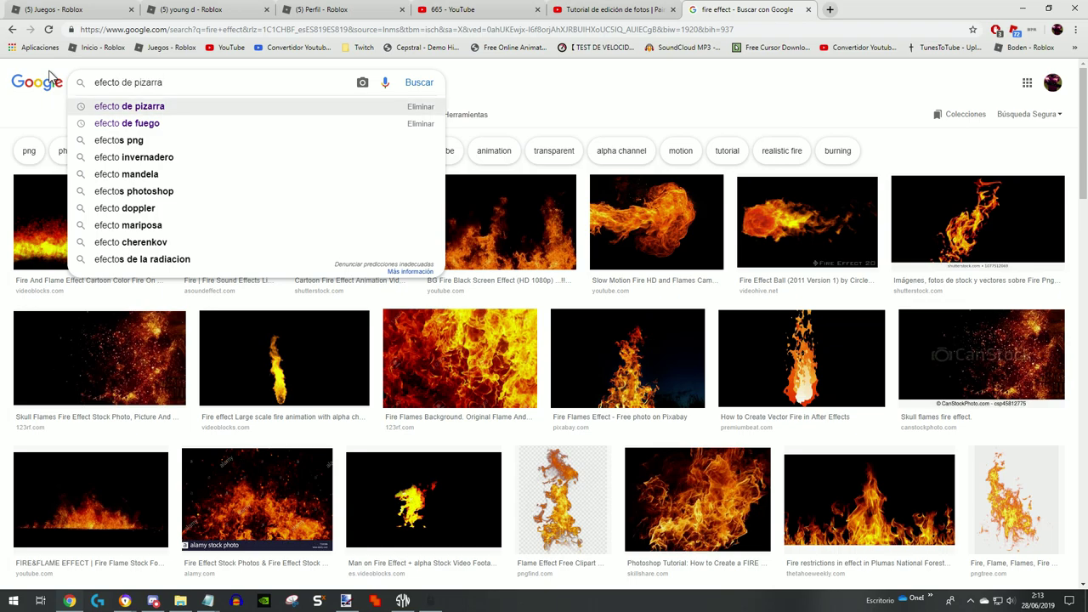
key(Down)
key(Return)
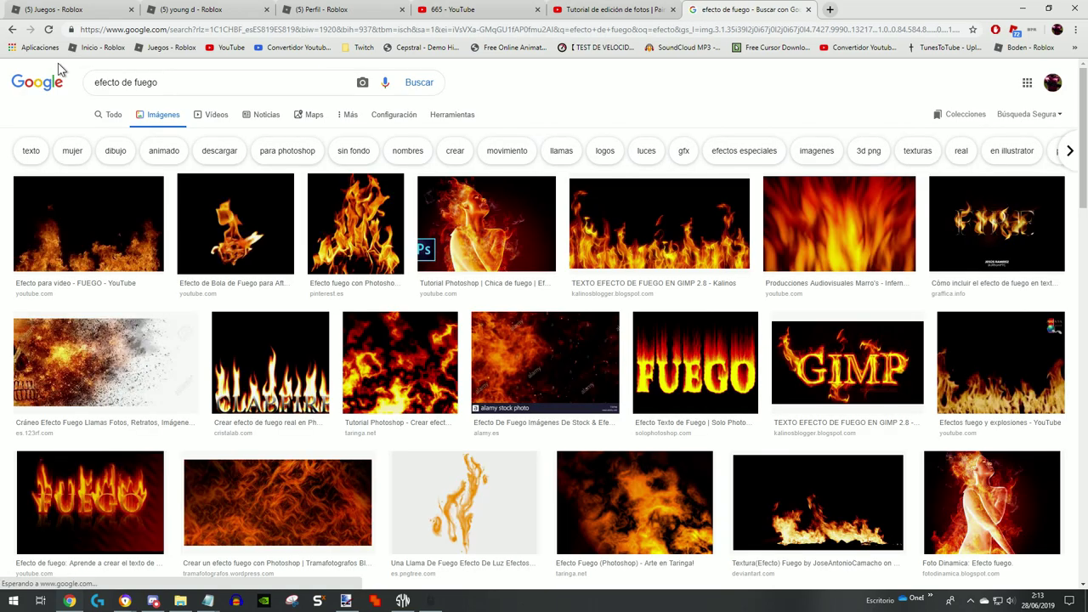
Copy the wide flame picture from its large preview and return to the Roblox tab
click(659, 224)
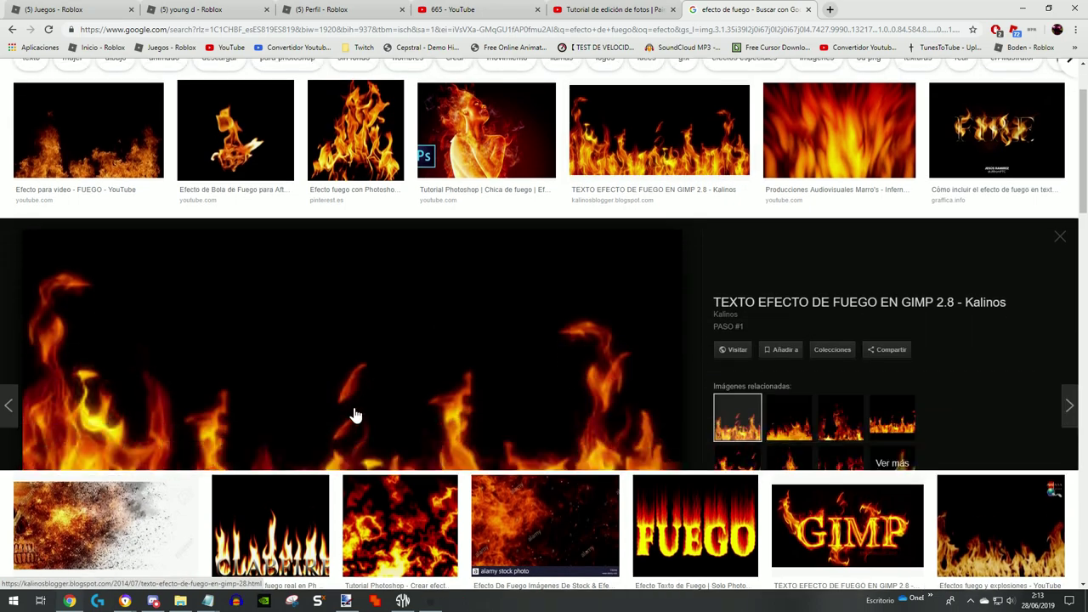
right_click(357, 399)
click(359, 487)
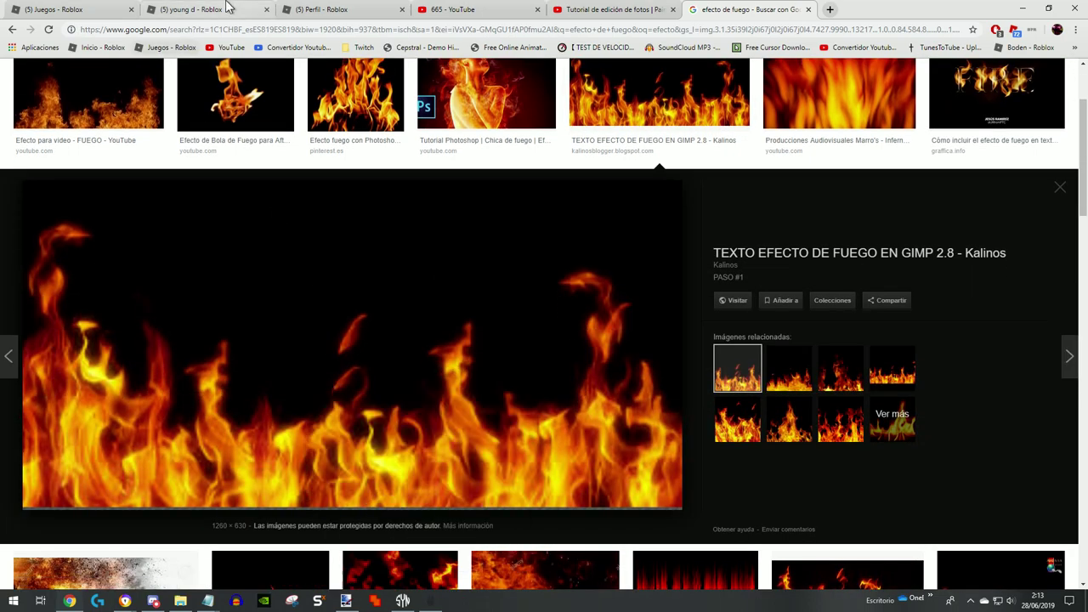
click(204, 9)
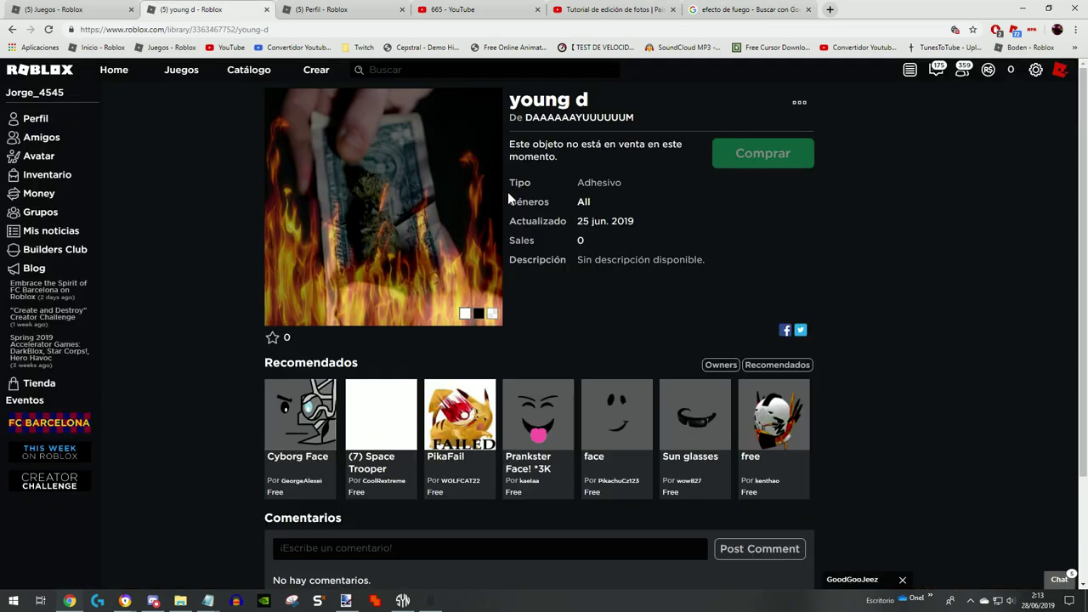
Add two empty layers in paint.net and select the Fondo layer
click(346, 601)
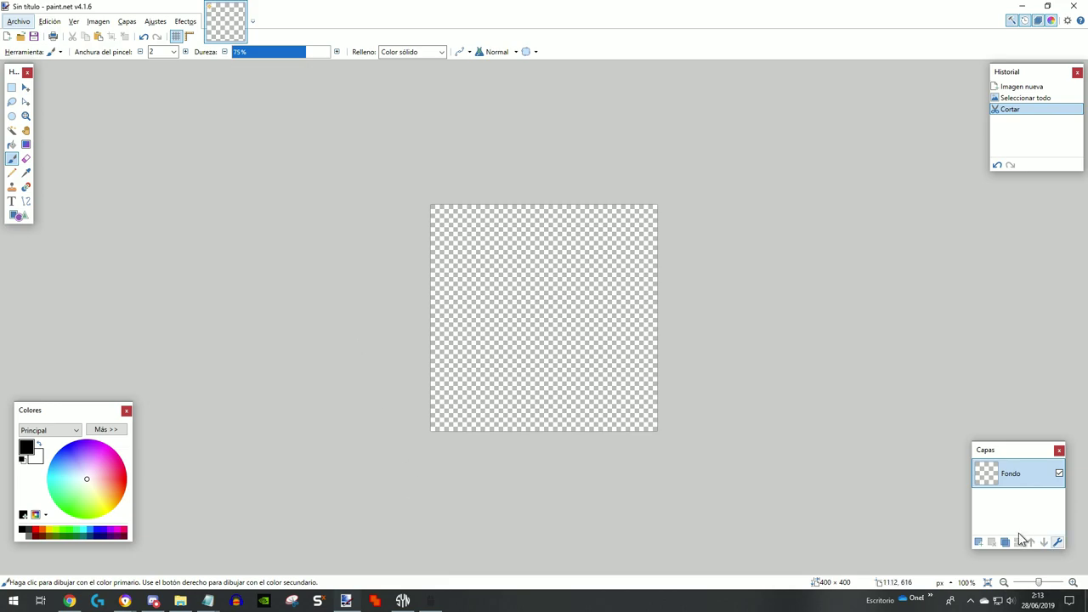
click(978, 544)
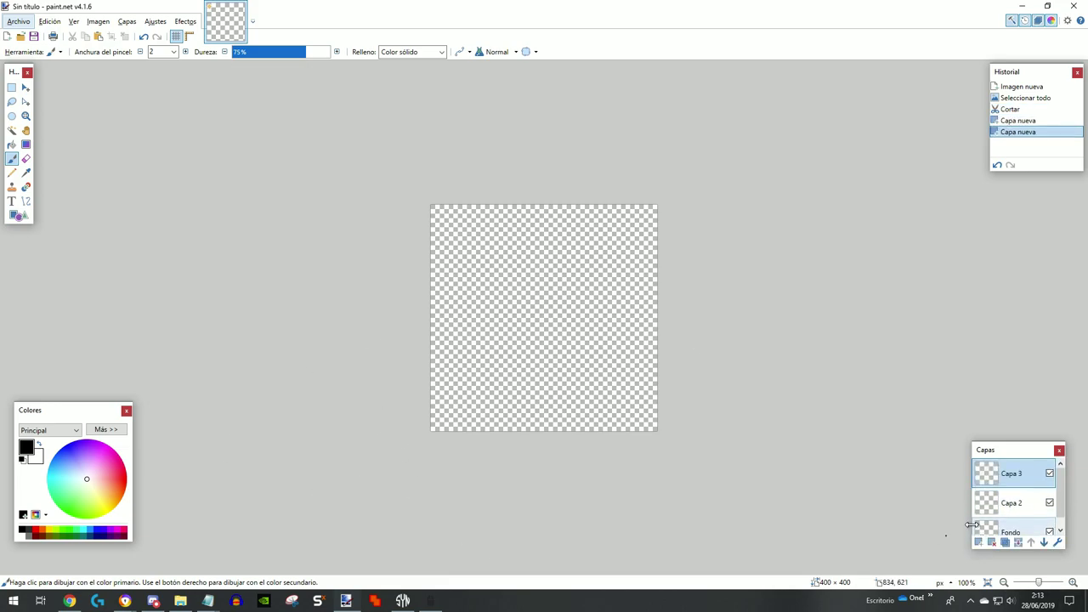
click(1021, 530)
Paste the flame picture into Fondo and stretch it to fill the canvas
key(ctrl+v)
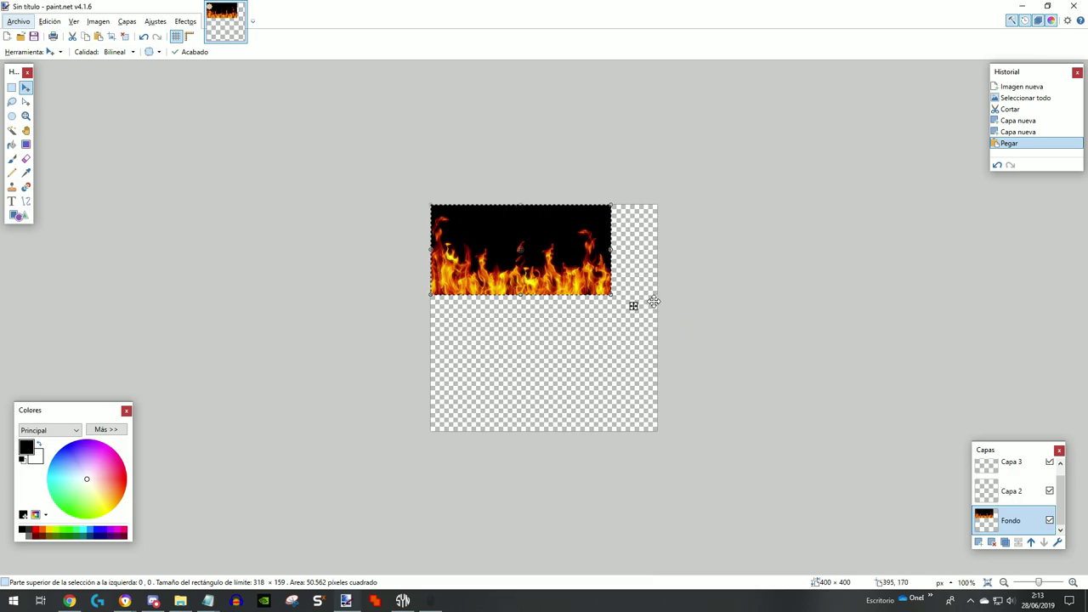
drag(610, 295, 885, 528)
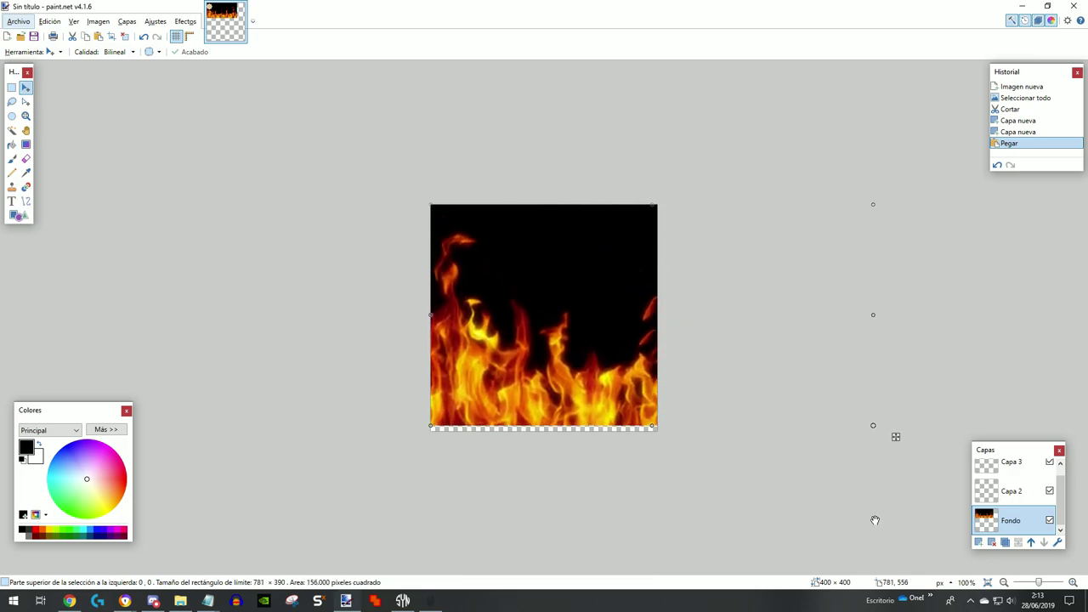
drag(657, 429, 659, 319)
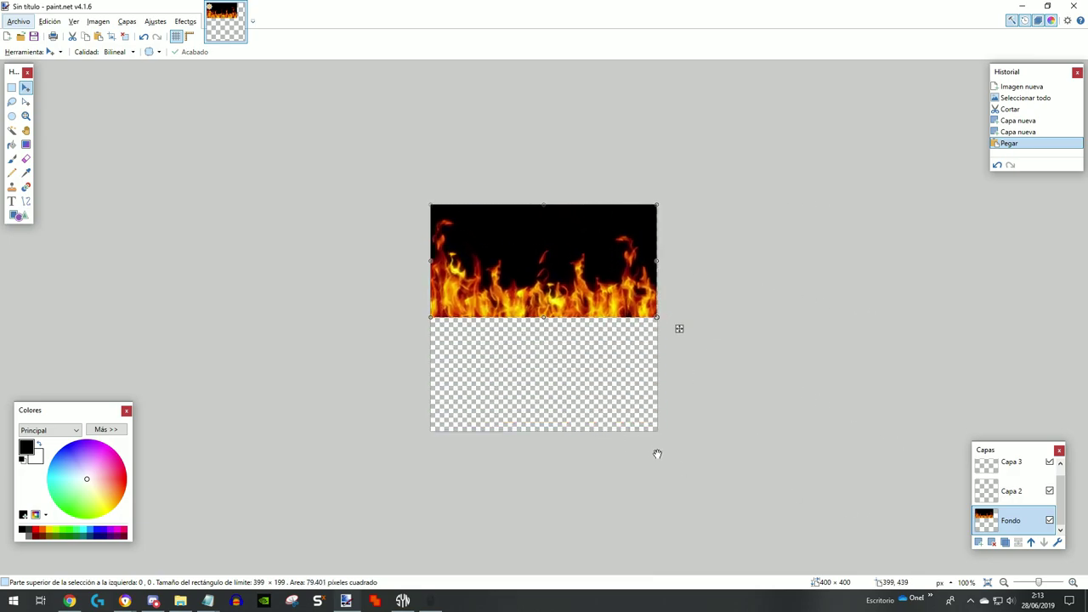
drag(544, 319, 555, 432)
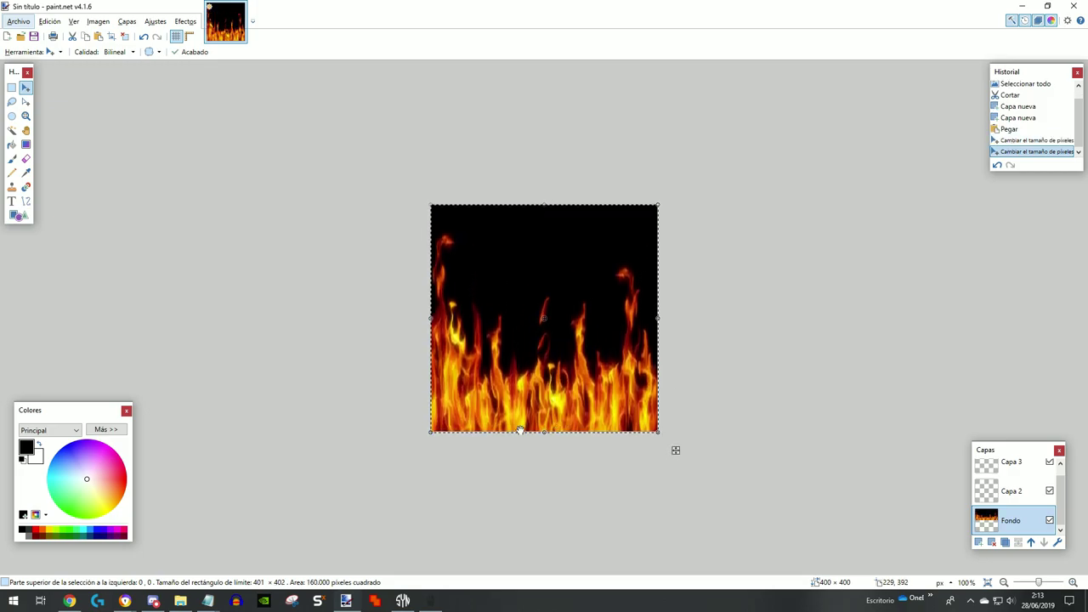
click(1019, 500)
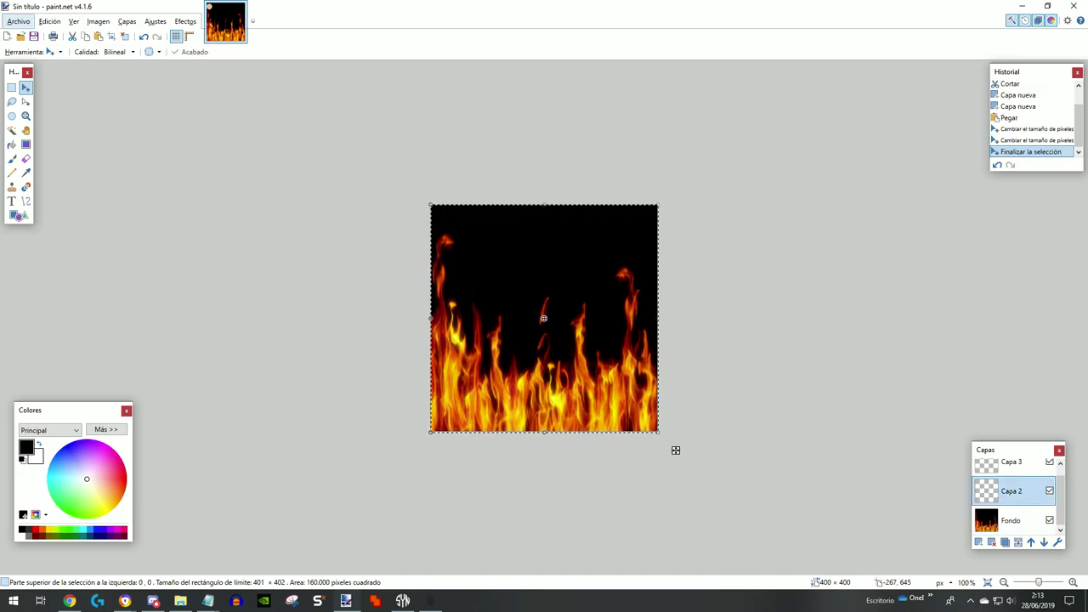
click(97, 601)
Replace the efecto de fuego search with a new image search
click(752, 9)
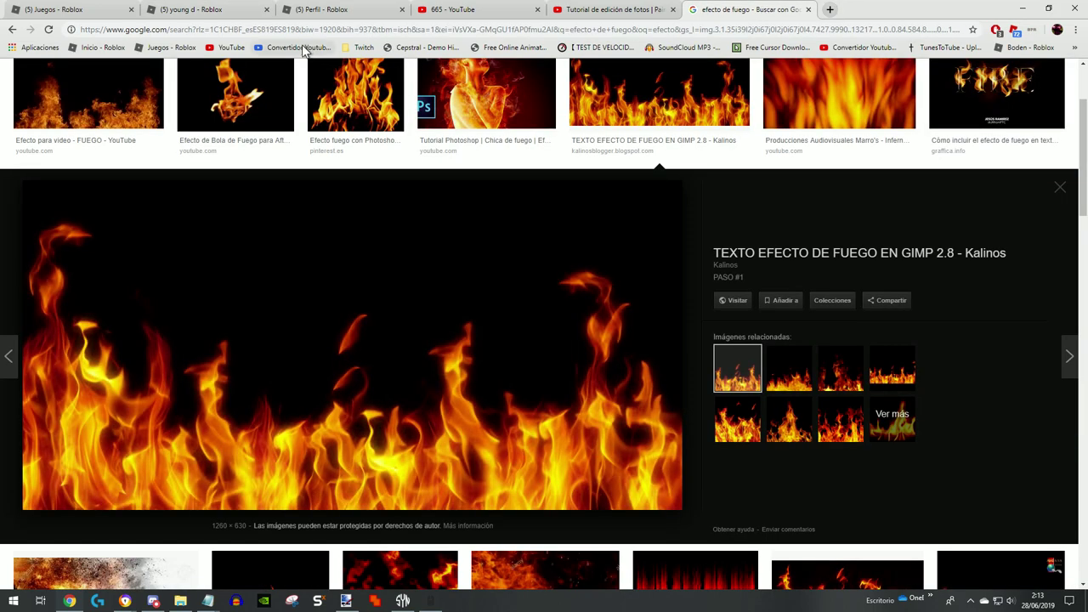
scroll(206, 168, up, 5)
click(204, 82)
key(ctrl+a)
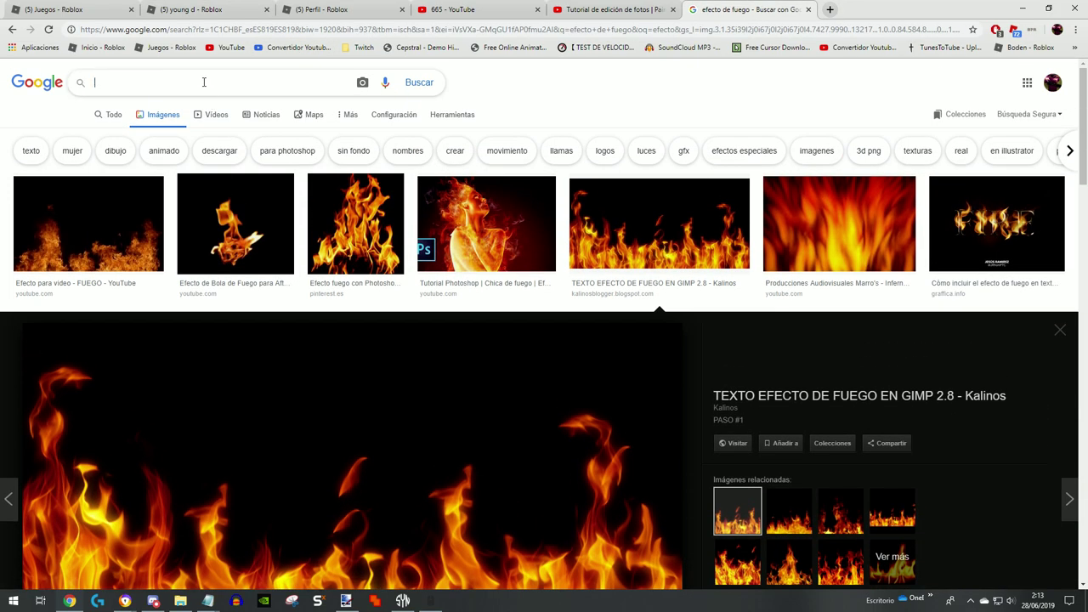
text(cocain)
key(Return)
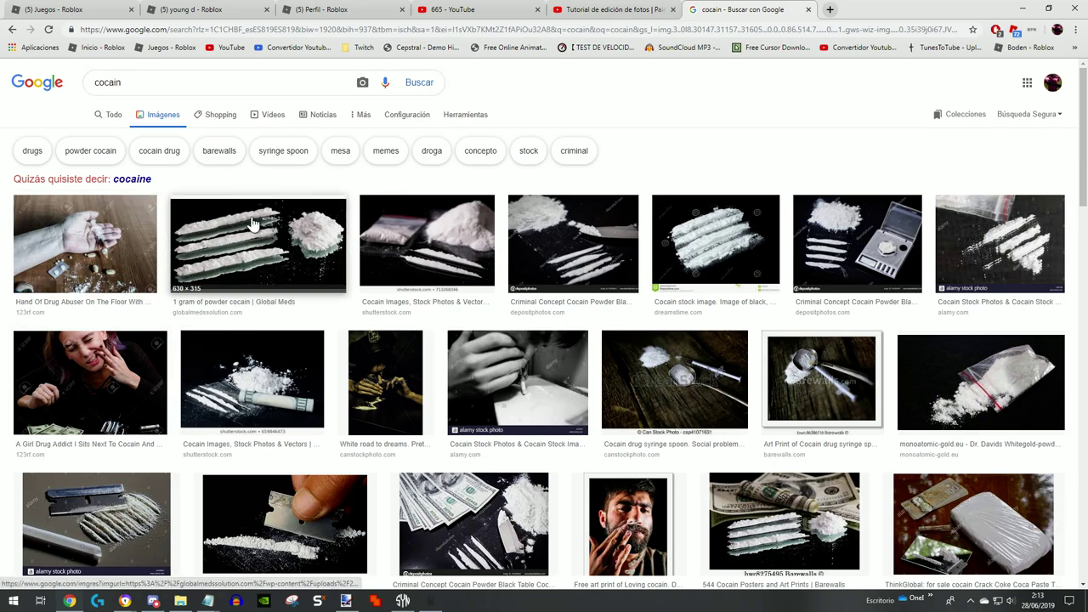
scroll(310, 295, down, 2)
scroll(310, 295, up, 2)
Copy the Global Meds white powder photo from its large preview
click(258, 129)
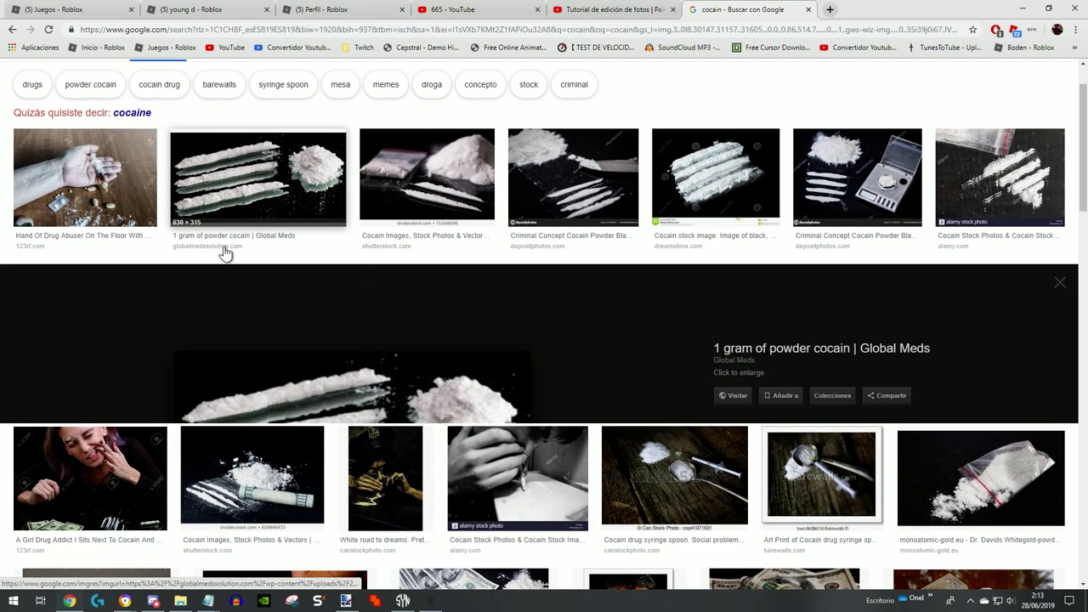
right_click(336, 357)
click(375, 471)
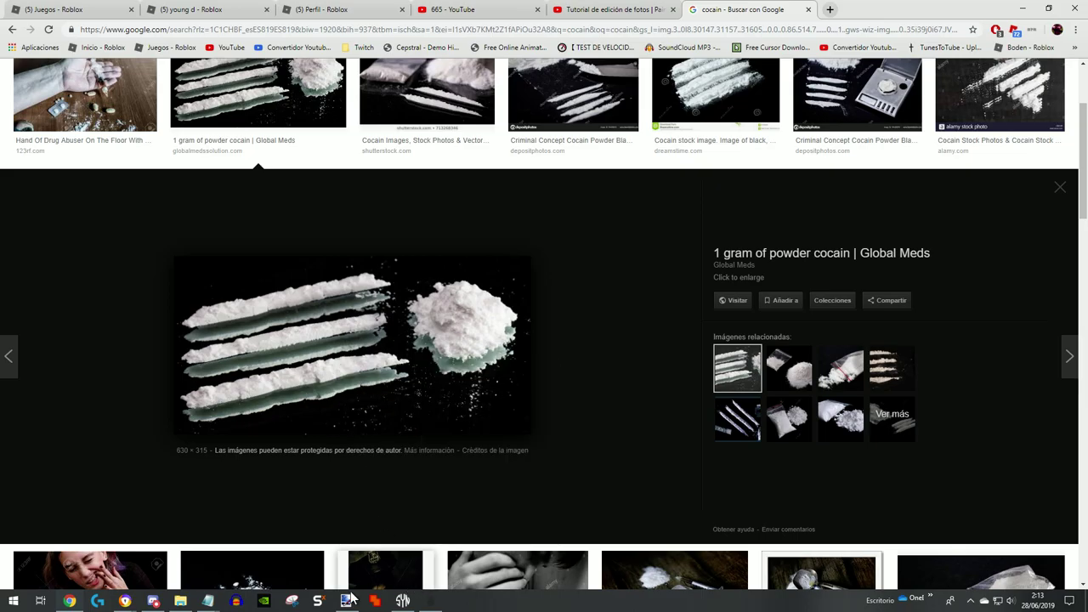
click(345, 601)
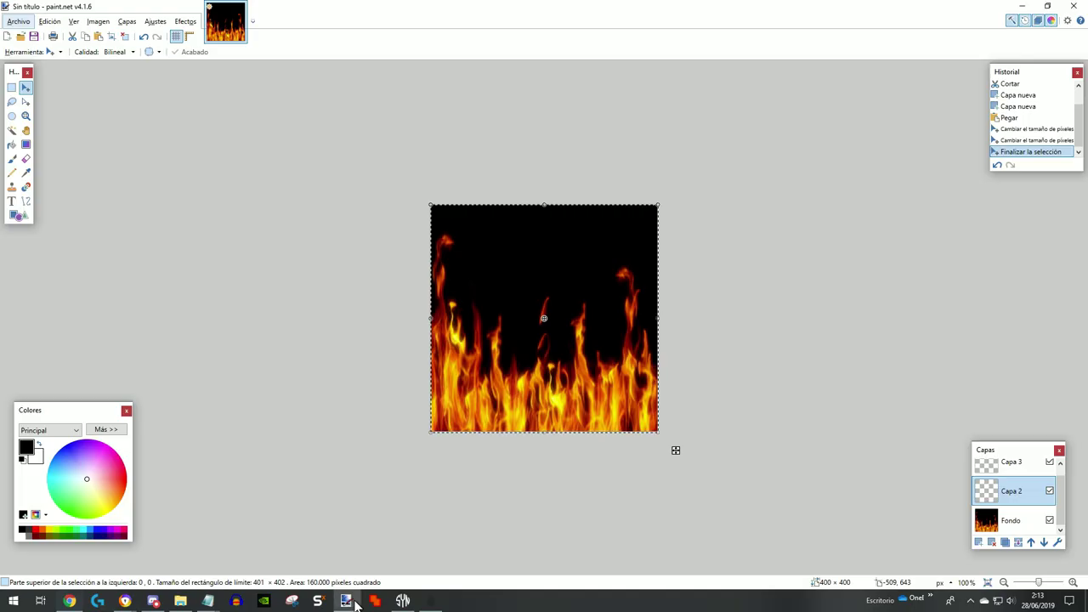
Clear the selection and hide the Fondo fire layer
click(11, 88)
click(204, 270)
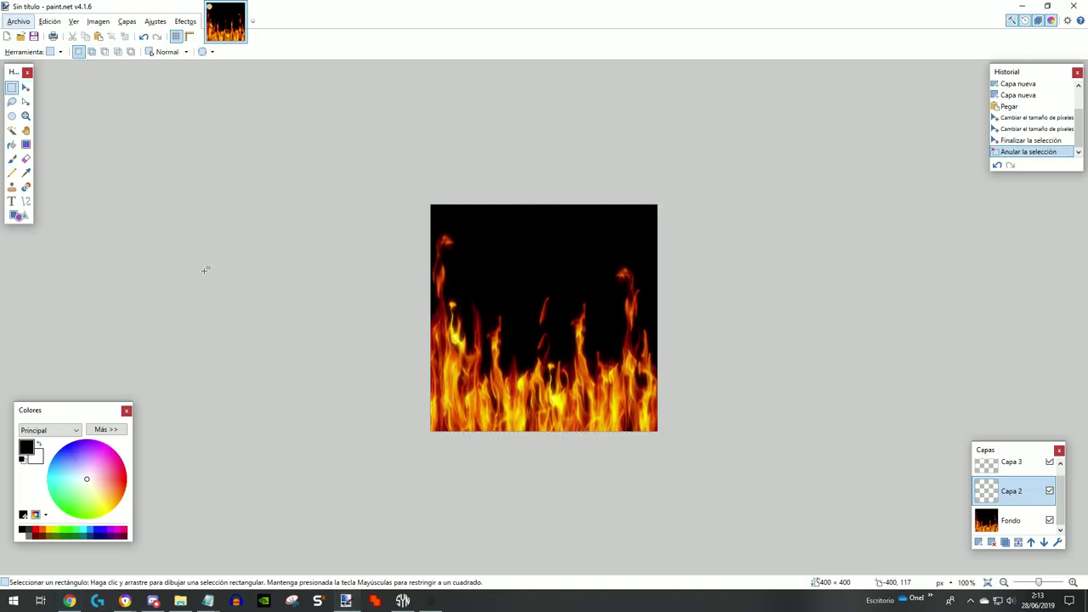
click(1049, 520)
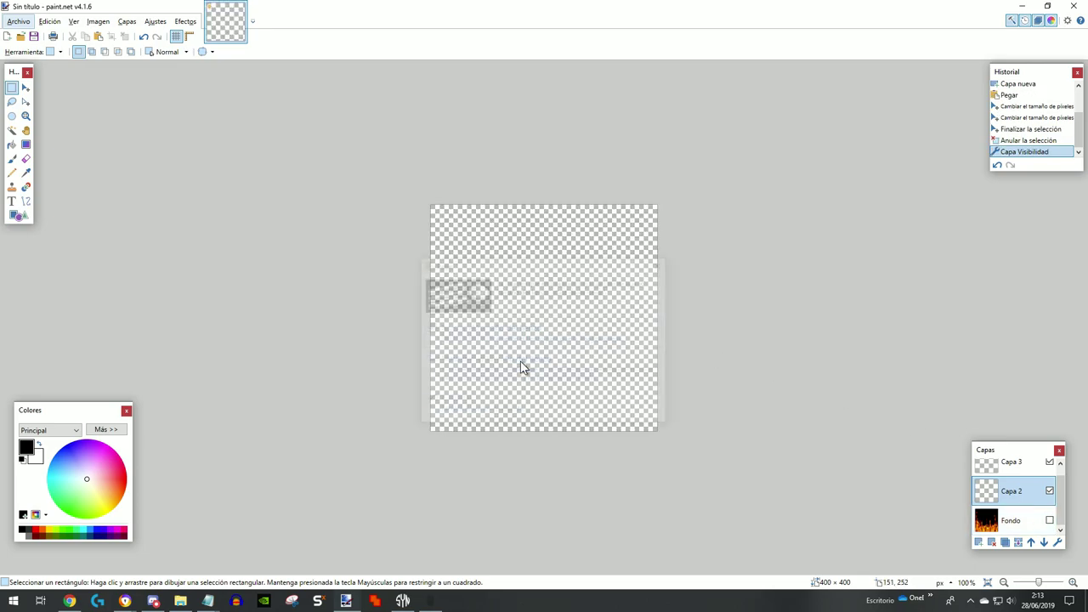
Paste the powder photo into Capa 2, keeping canvas size, stretched to 400×400
key(ctrl+v)
click(510, 367)
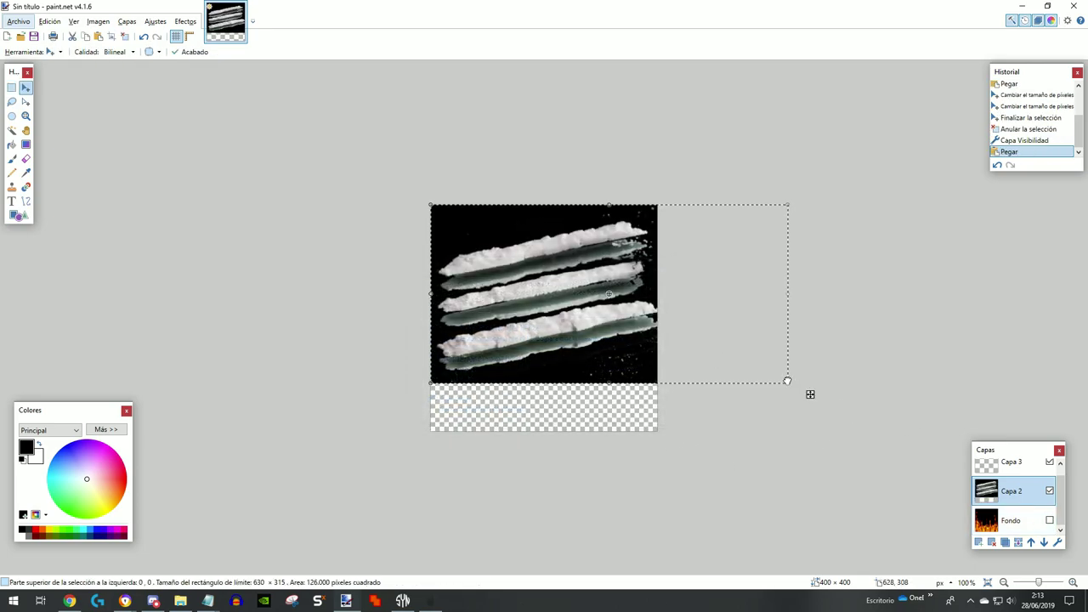
drag(787, 381, 656, 319)
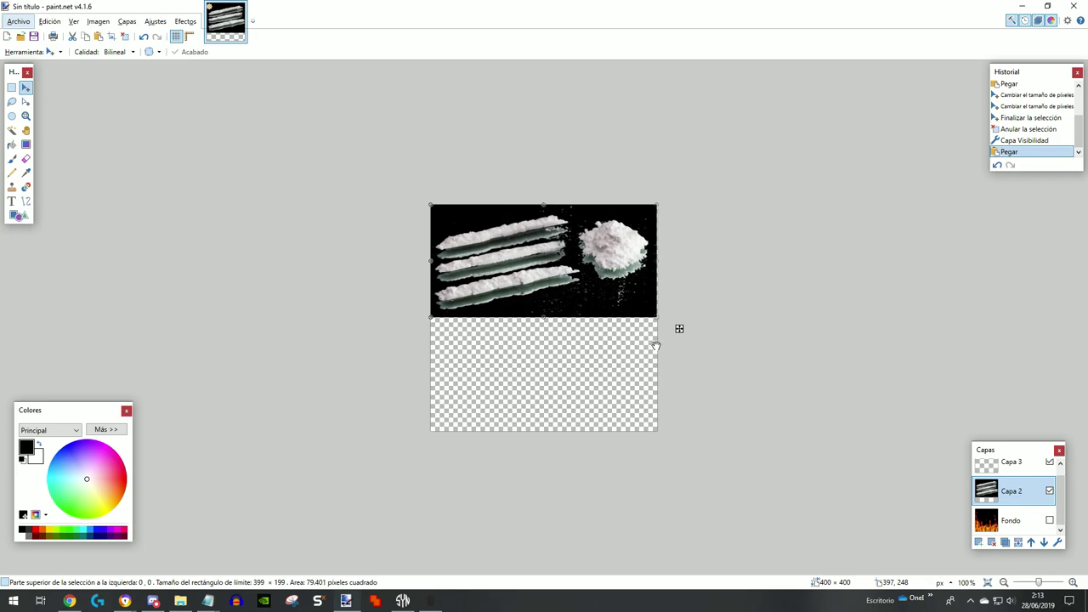
drag(654, 346, 654, 317)
key(Return)
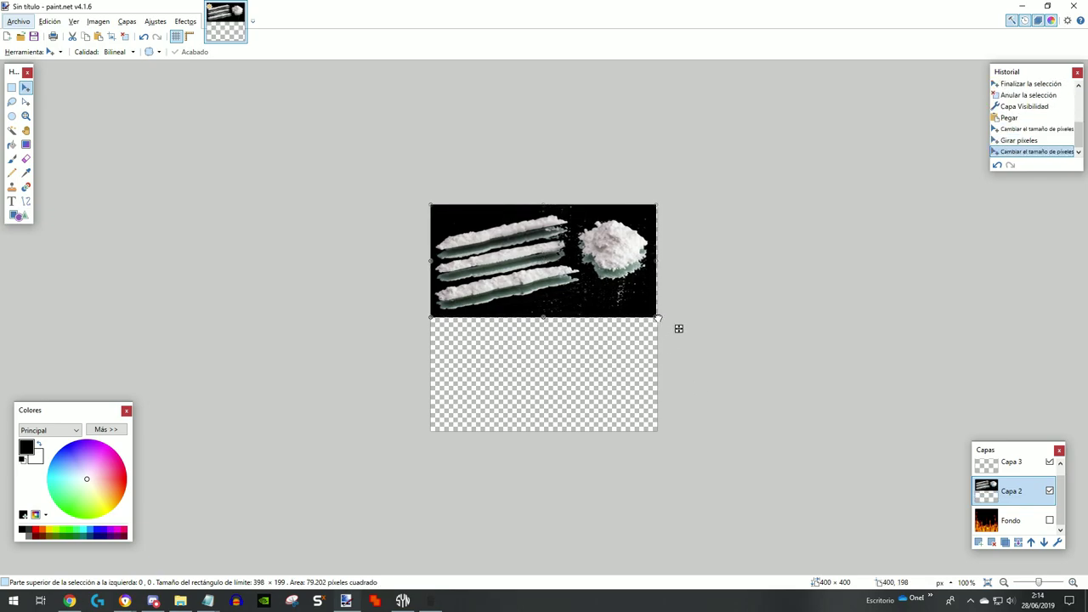
drag(655, 317, 657, 319)
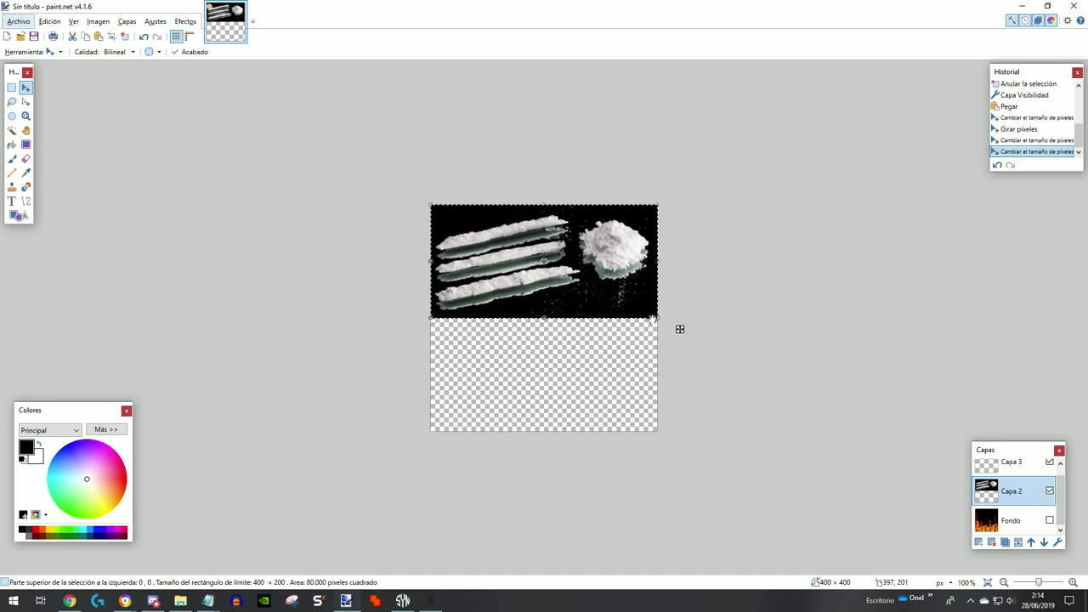
drag(535, 320, 566, 431)
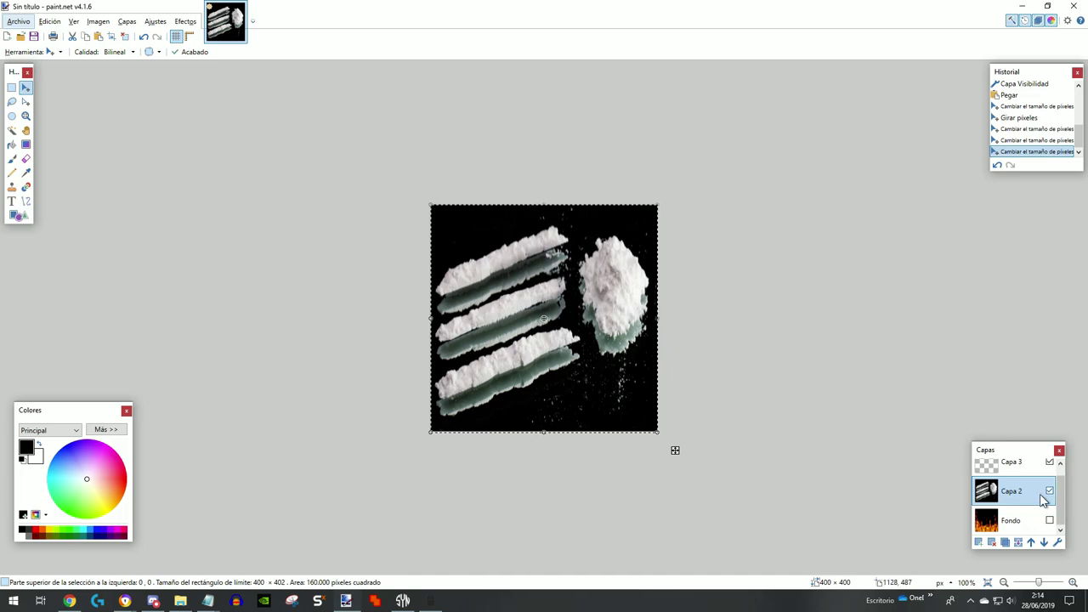
click(1011, 462)
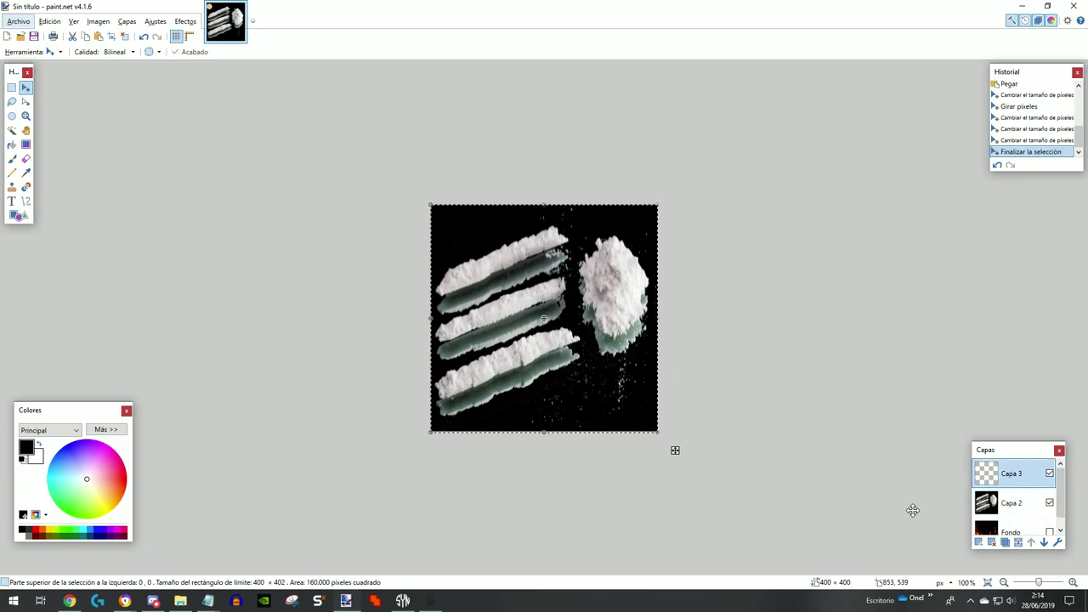
Select Fondo, open and close its layer properties, and hide the empty Capa 3
click(1050, 531)
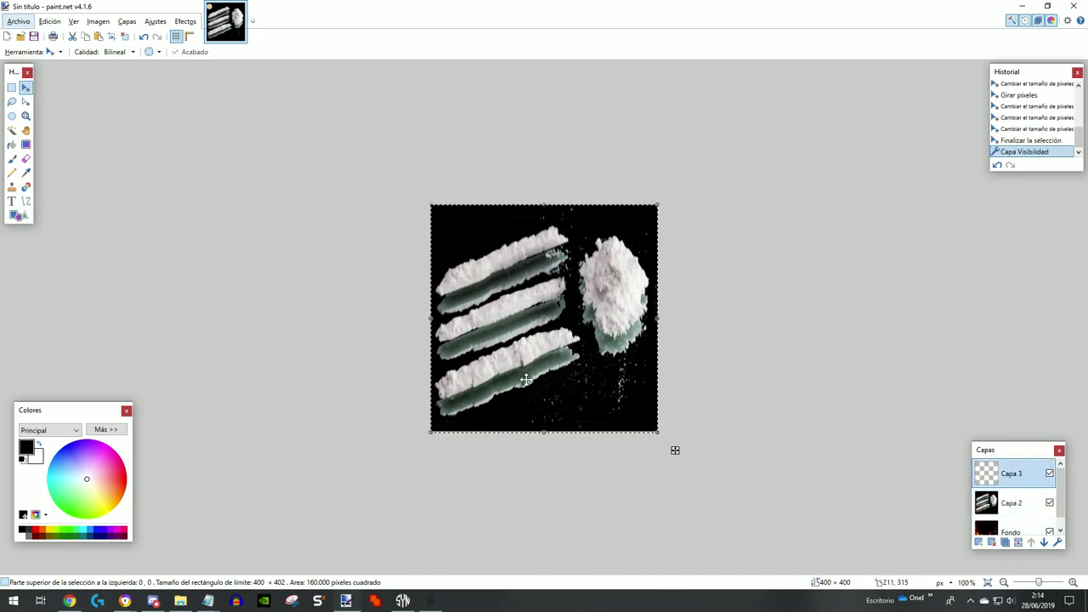
click(1049, 502)
click(1010, 527)
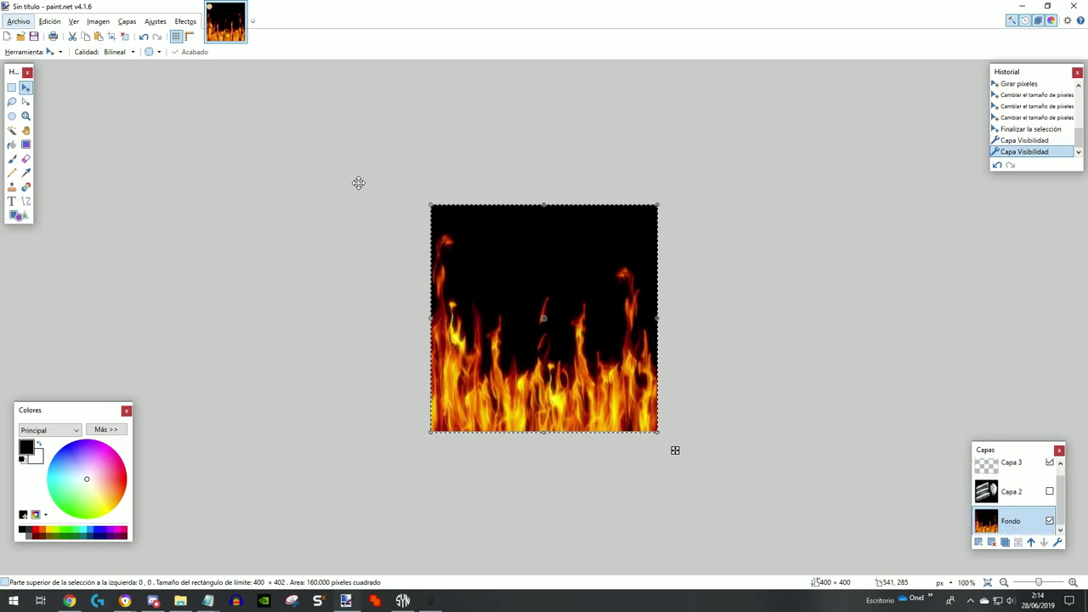
click(126, 21)
click(179, 225)
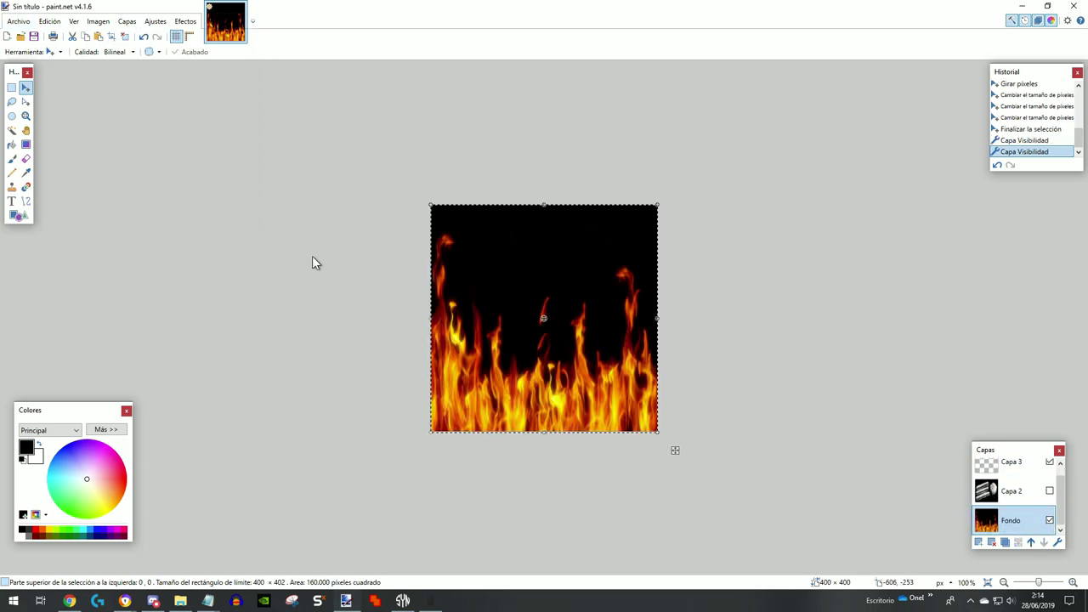
click(612, 238)
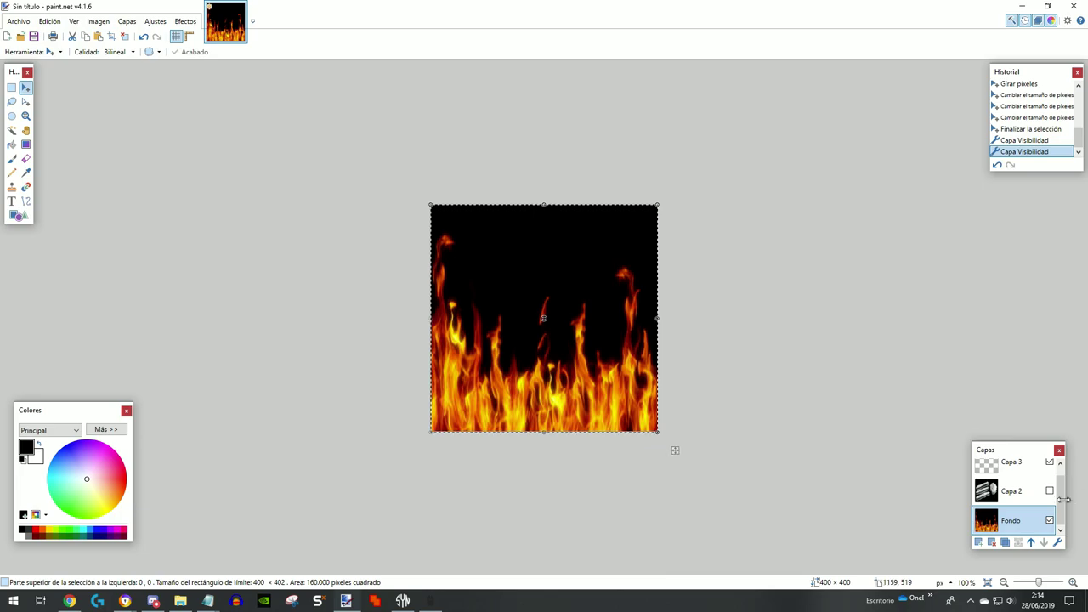
click(1049, 490)
click(1049, 462)
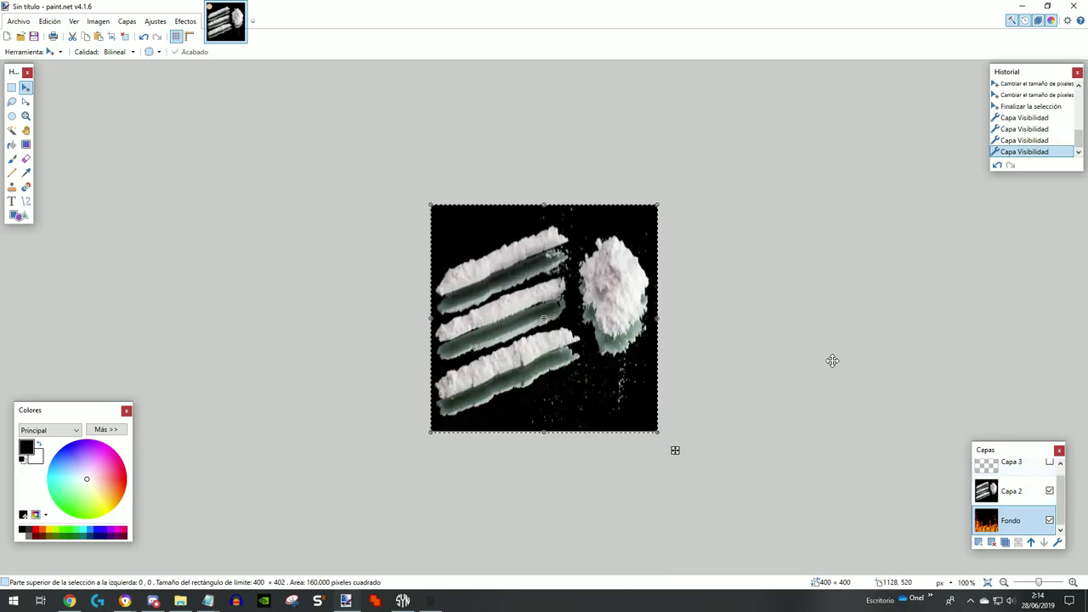
Set Fondo's opacity to 150 and move it above the photo layer
click(126, 21)
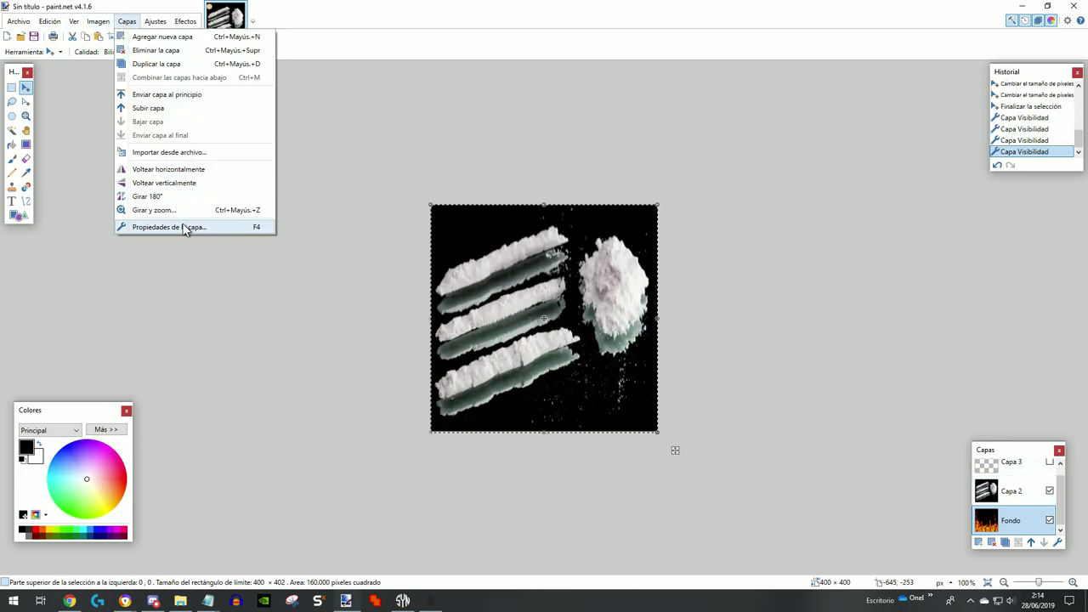
click(178, 225)
drag(615, 322, 587, 323)
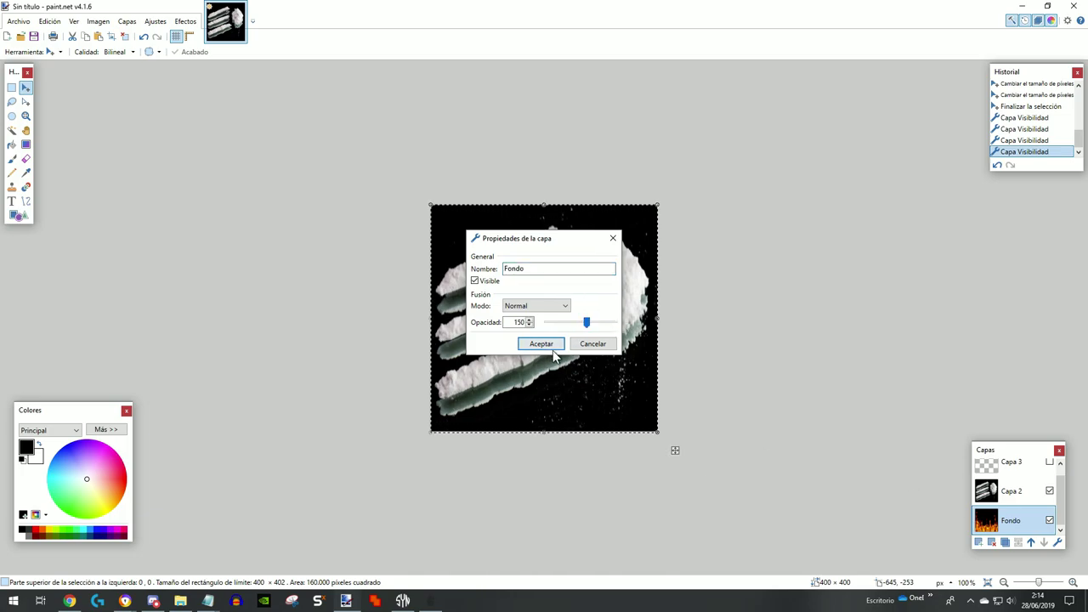
click(541, 343)
click(1031, 542)
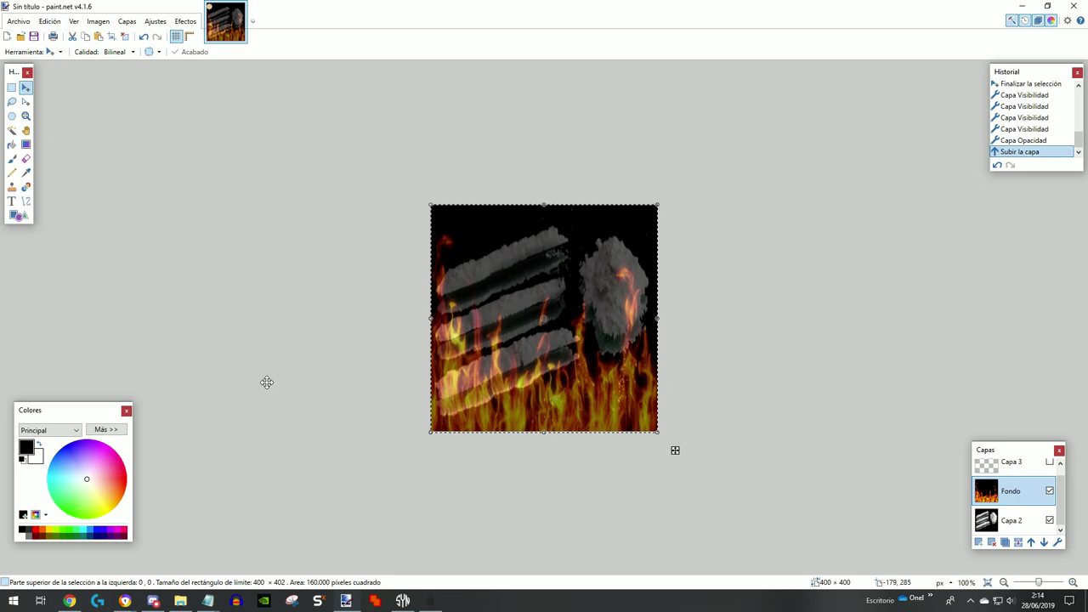
Reduce Fondo's opacity from 150 to 135 in Layer Properties
click(127, 21)
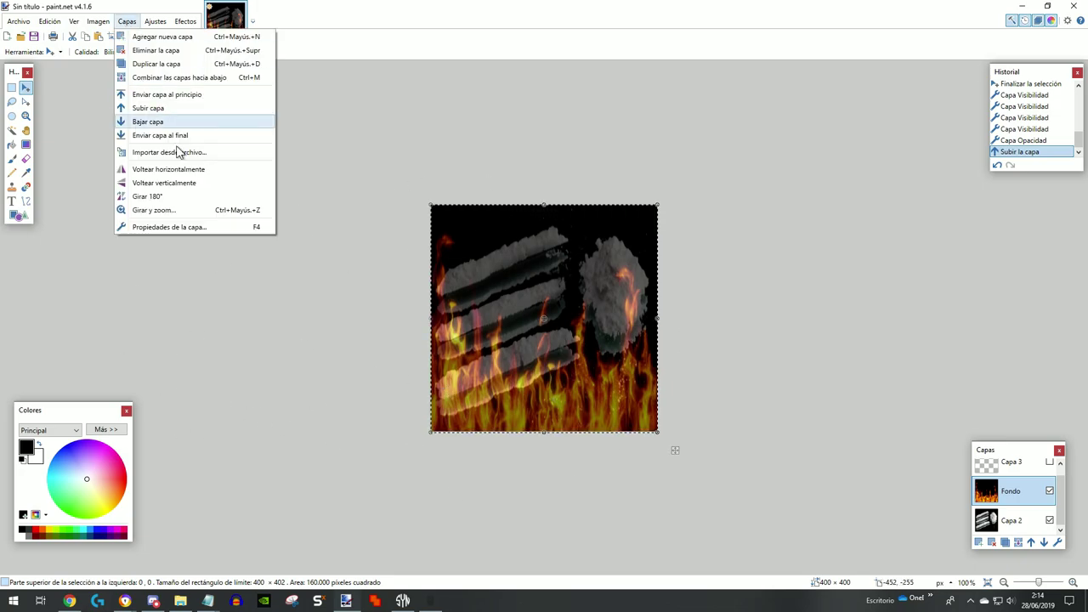
click(178, 225)
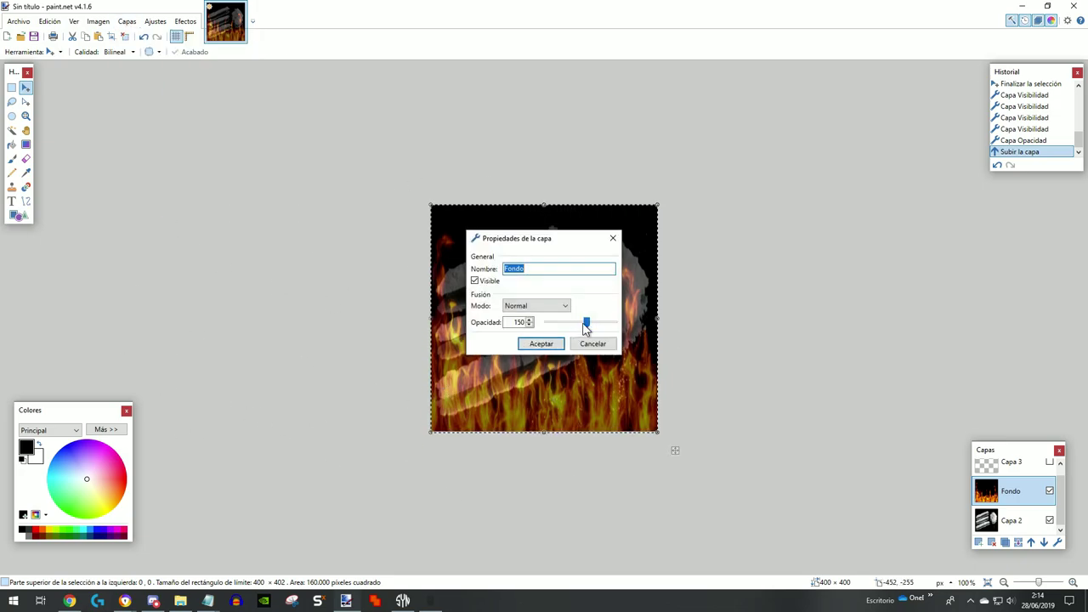
drag(586, 324, 583, 324)
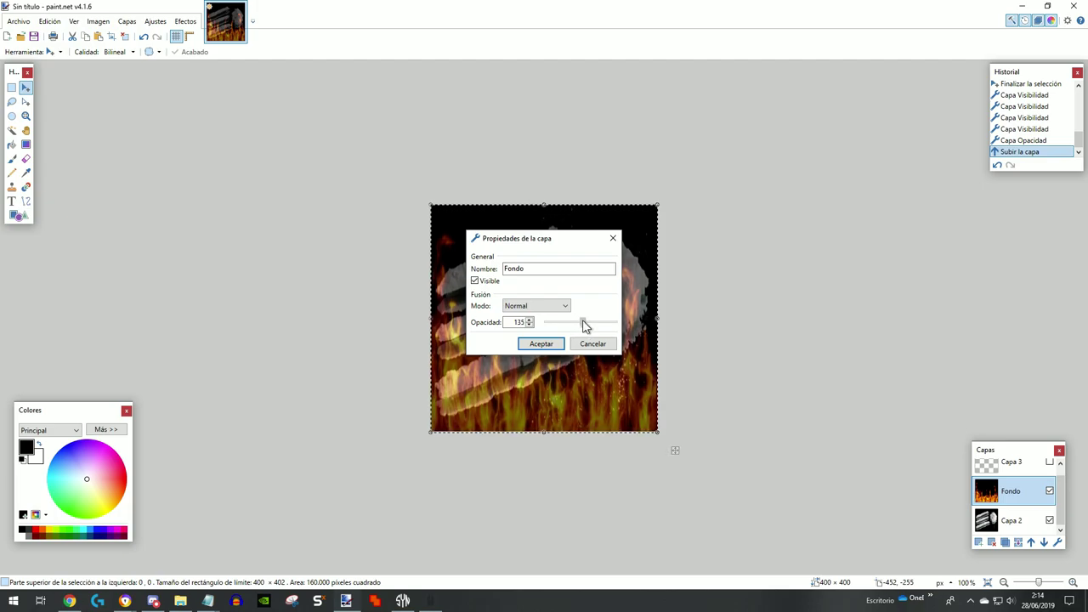
click(540, 343)
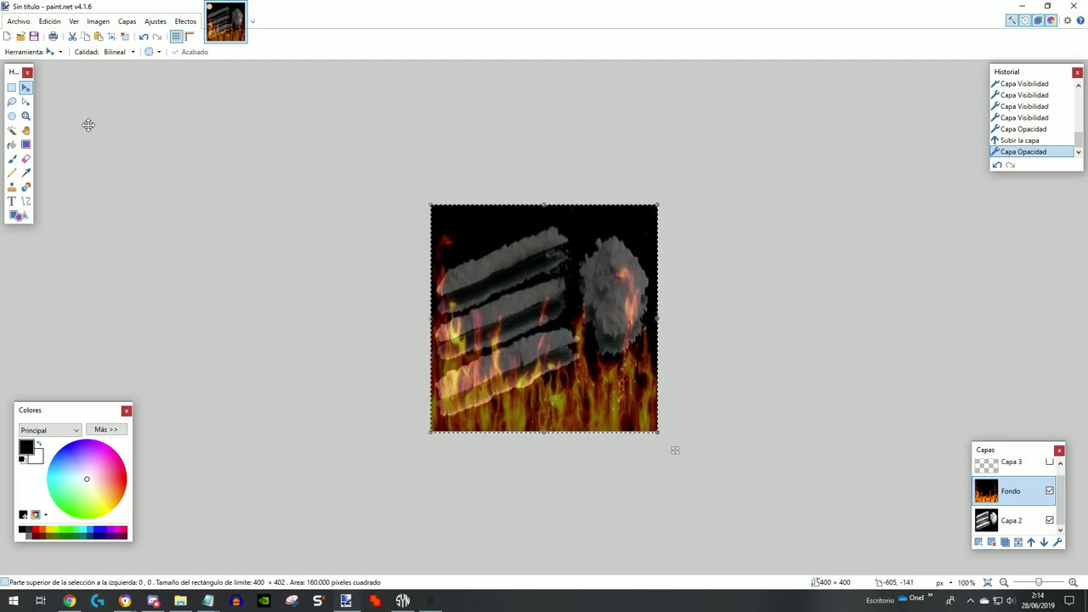
Clear the selection, then select and delete the empty Capa 3
click(12, 88)
click(124, 89)
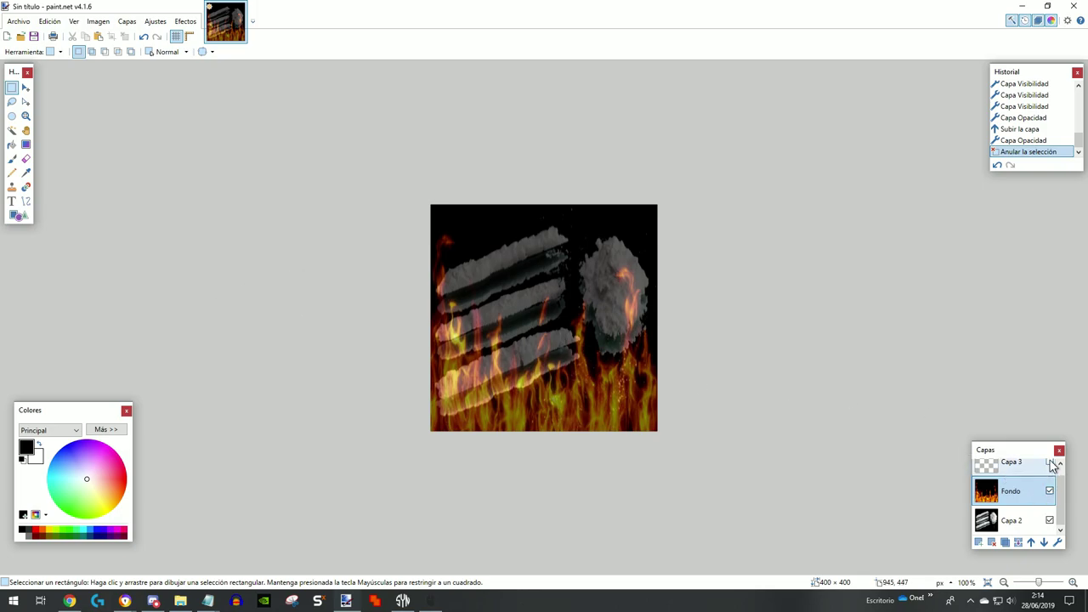
click(1011, 463)
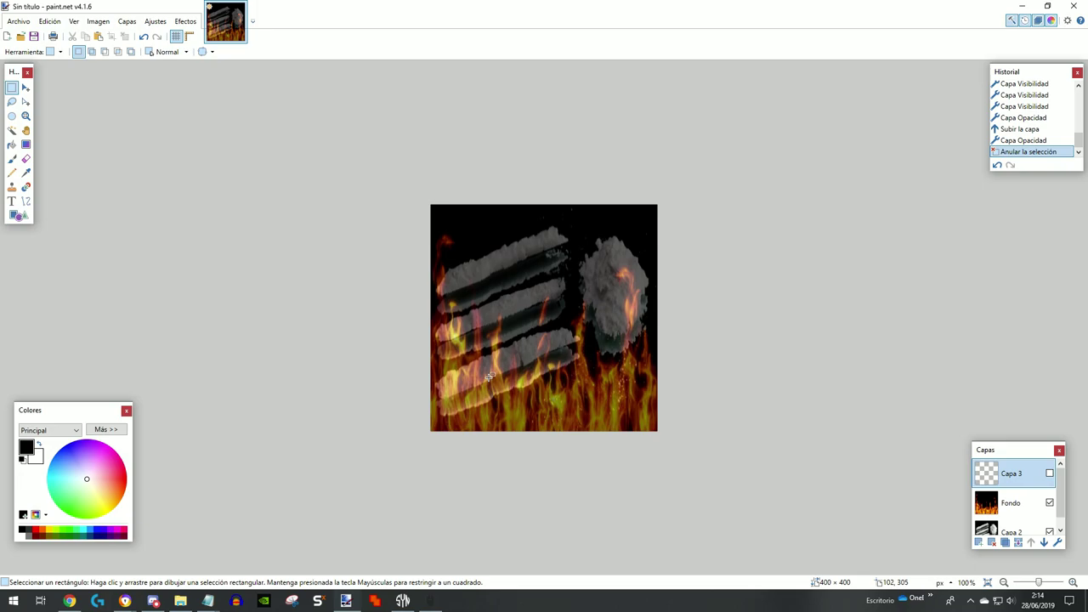
click(994, 543)
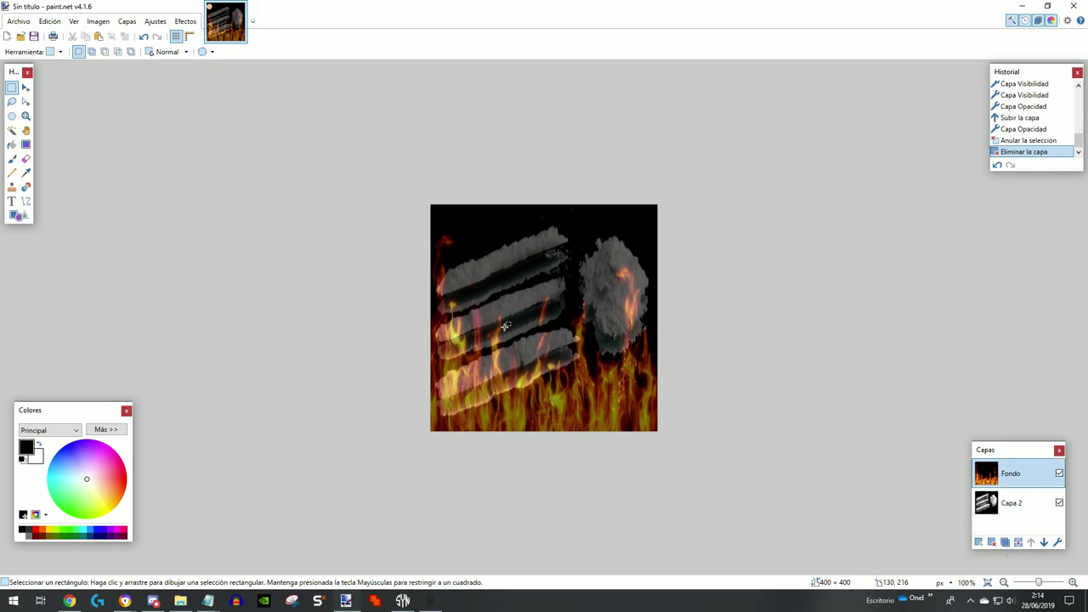